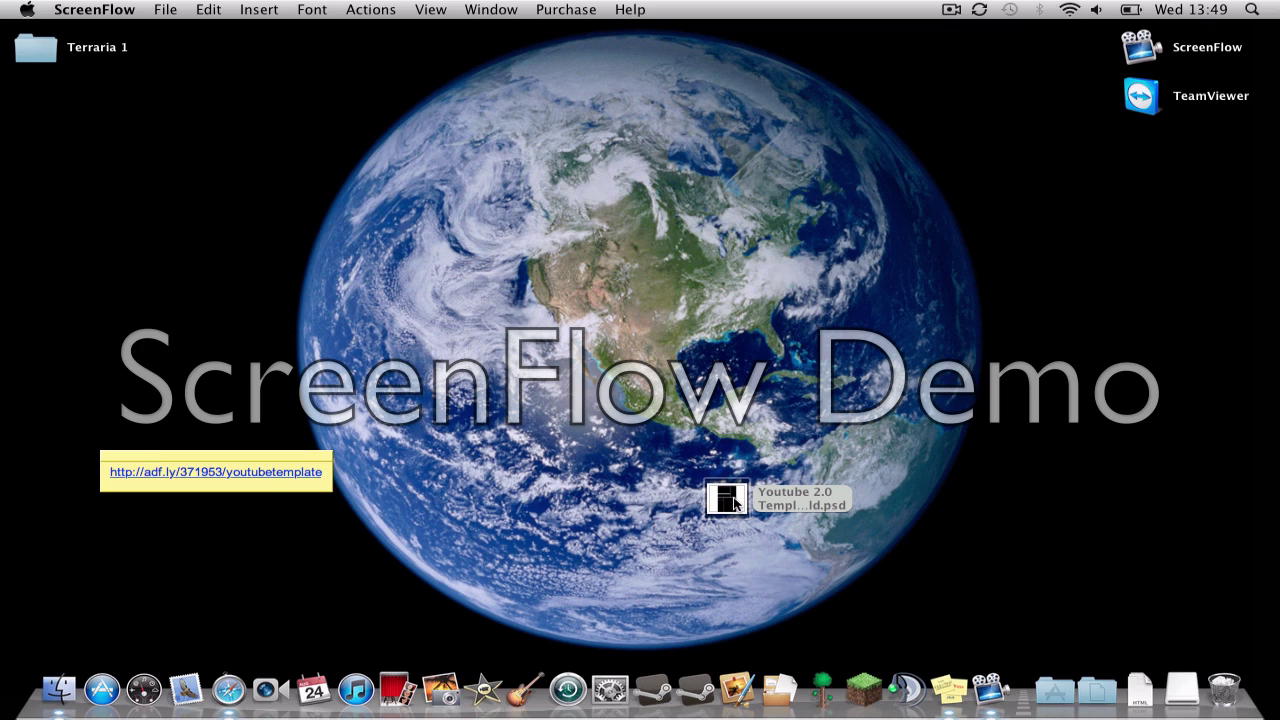
Step: Open the Youtube 2.0 template PSD in Pixelmator and add a new layer named Background above the existing background layer
left_click_drag(733, 503, 742, 690)
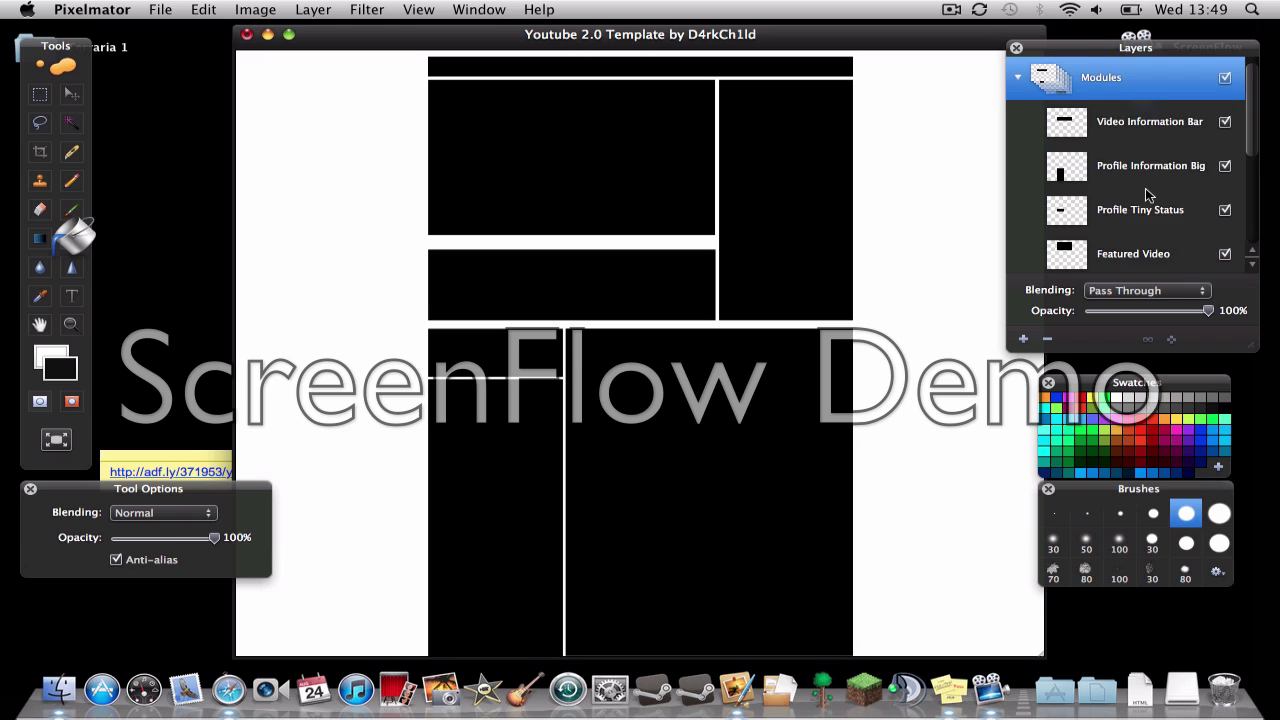
scroll(1150, 196, "down", 4)
left_click(1088, 257)
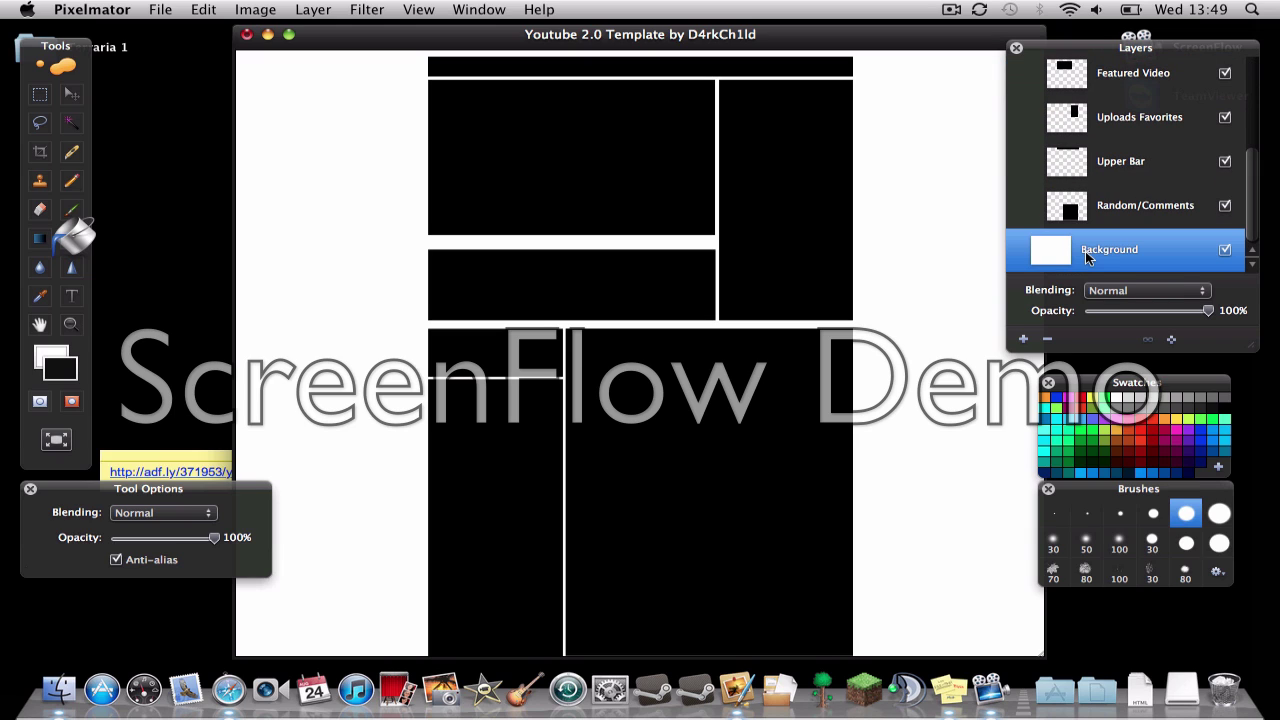
left_click(1025, 341)
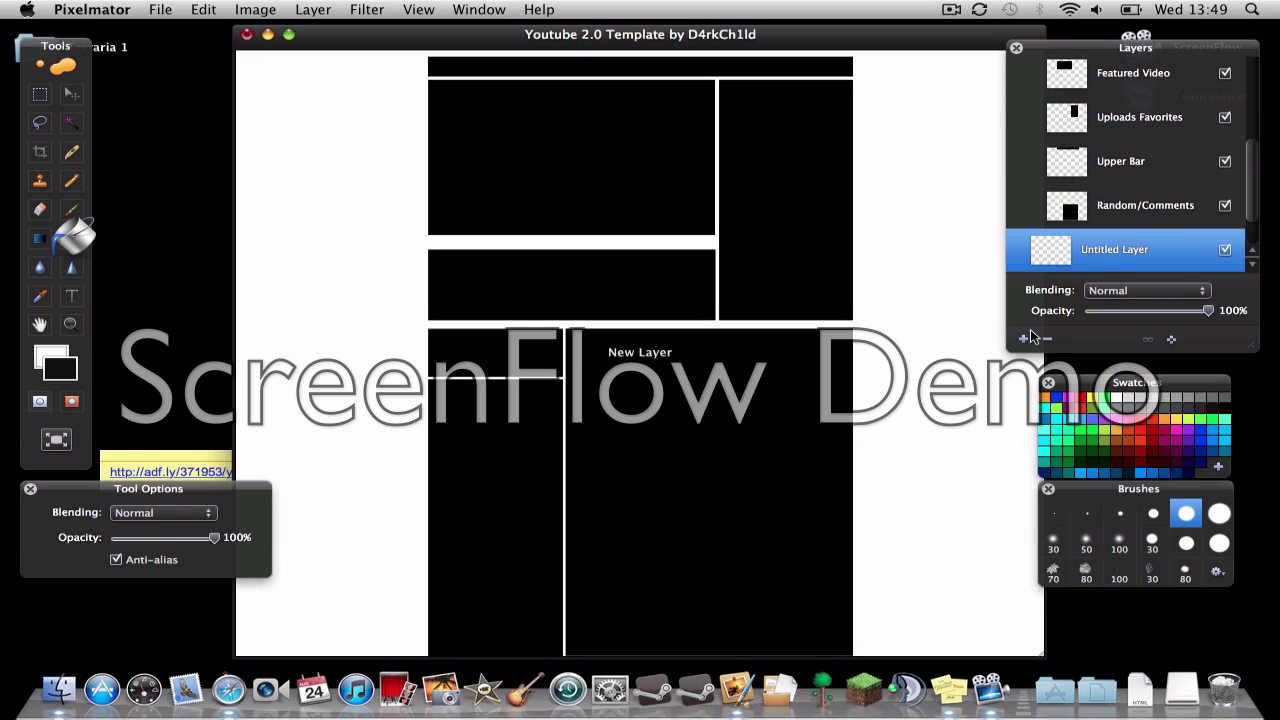
double_click(1133, 250)
type("Background")
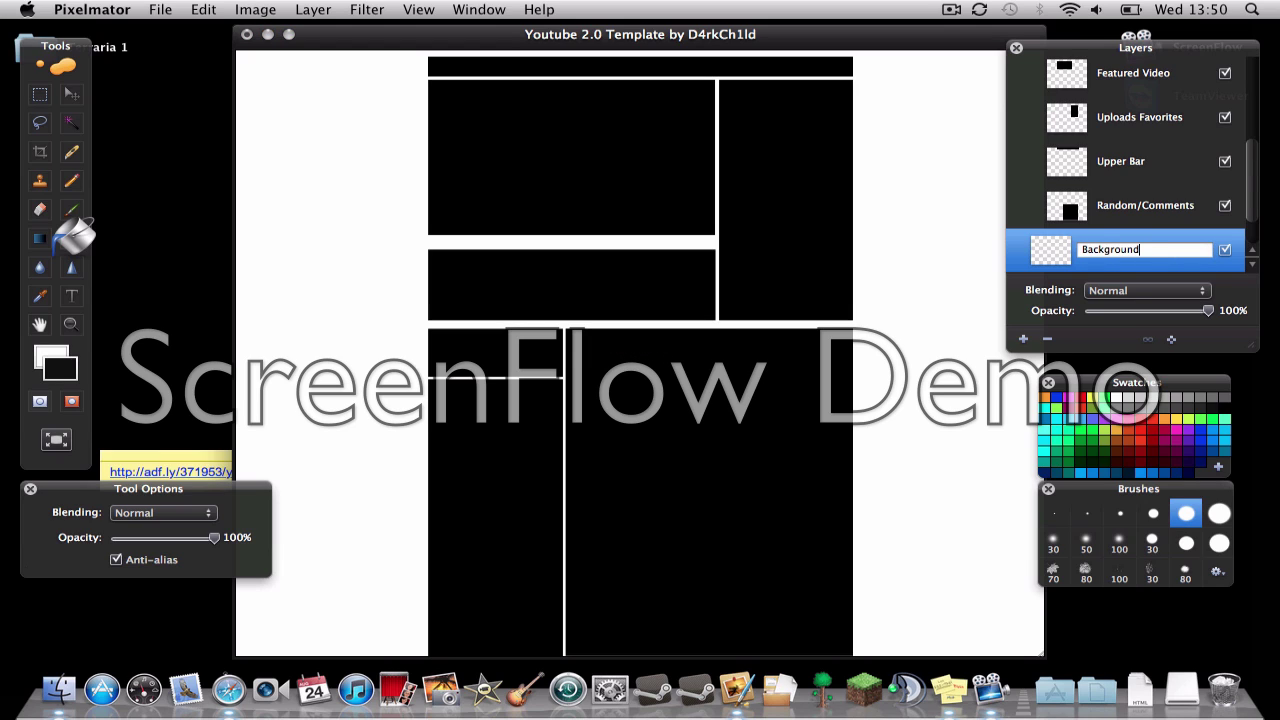
key("Return")
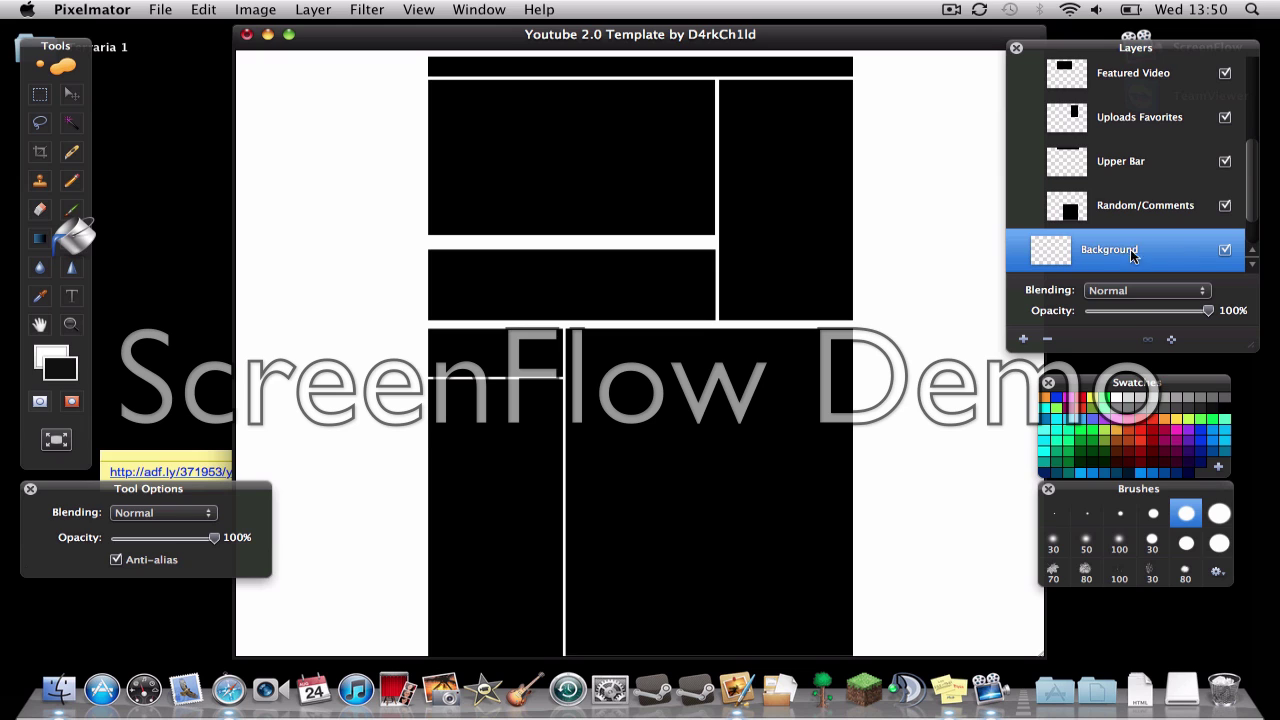
Step: Hide the original white Background layer, keeping the new empty Background layer visible
scroll(1057, 258, "down", 1)
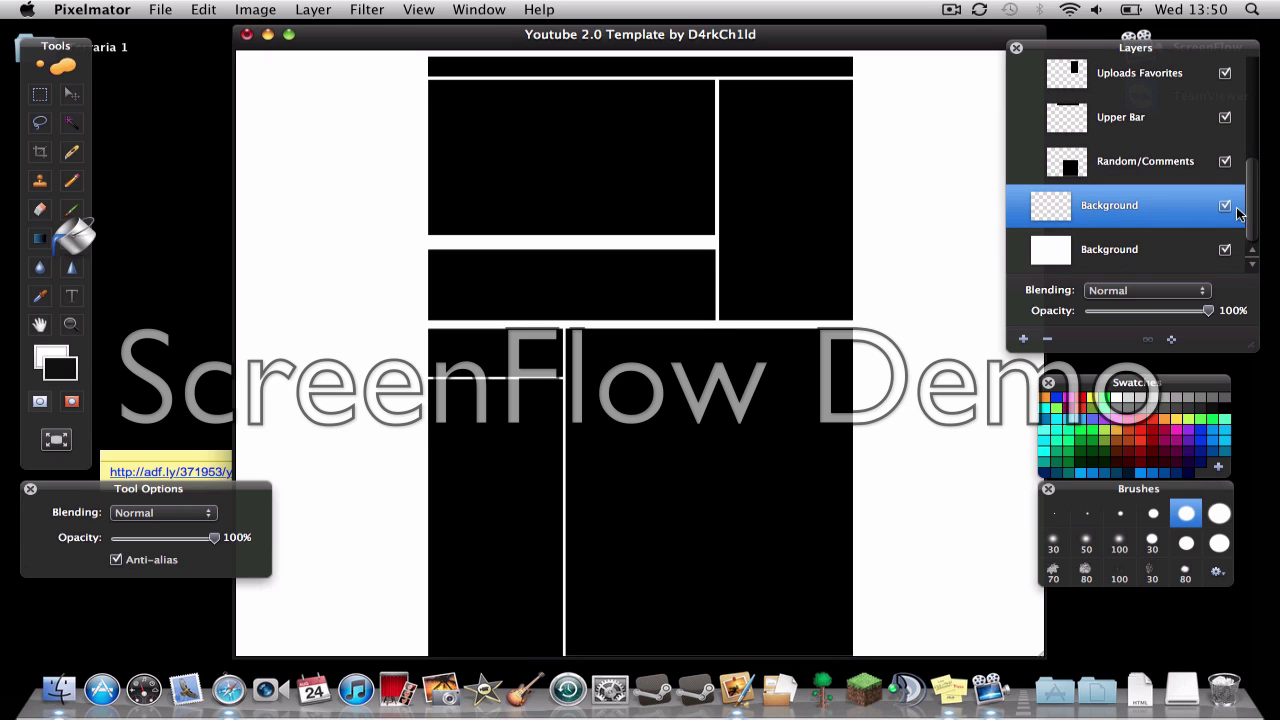
left_click(1226, 250)
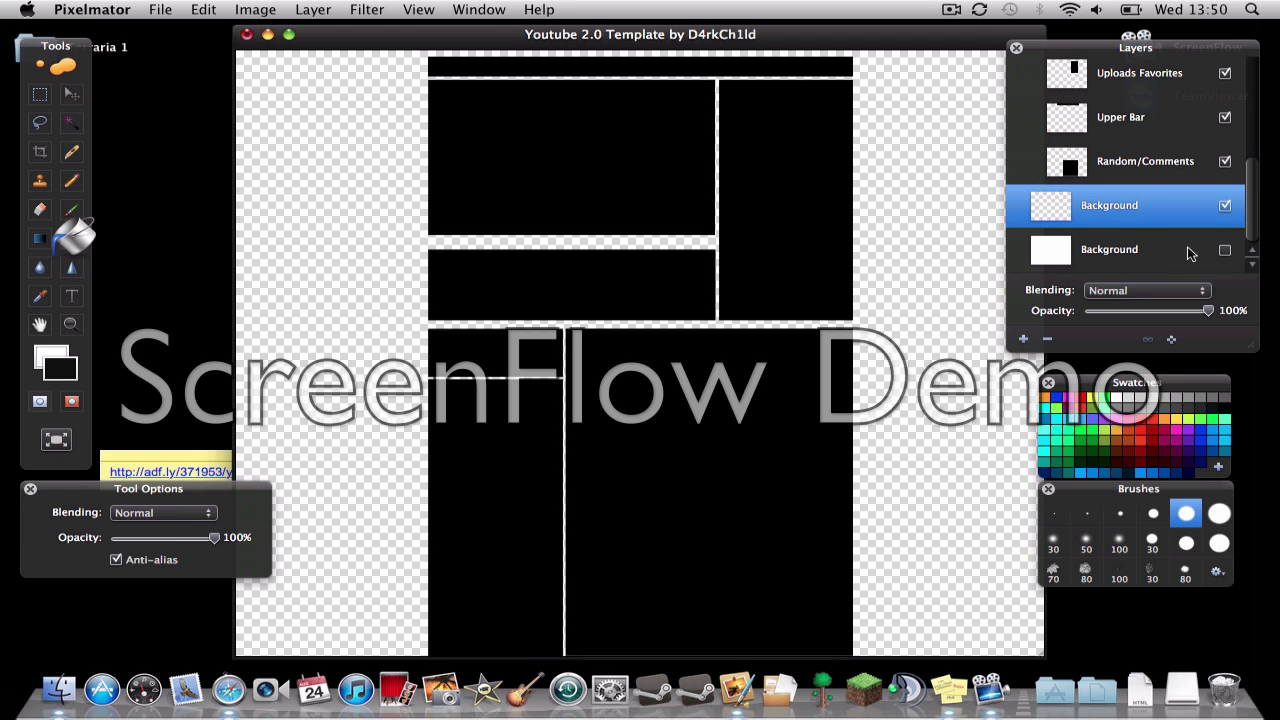
left_click(1226, 207)
Step: Fill the new Background layer with the dark blue-to-black gradient, running from the top of the canvas down to the bottom
left_click(40, 244)
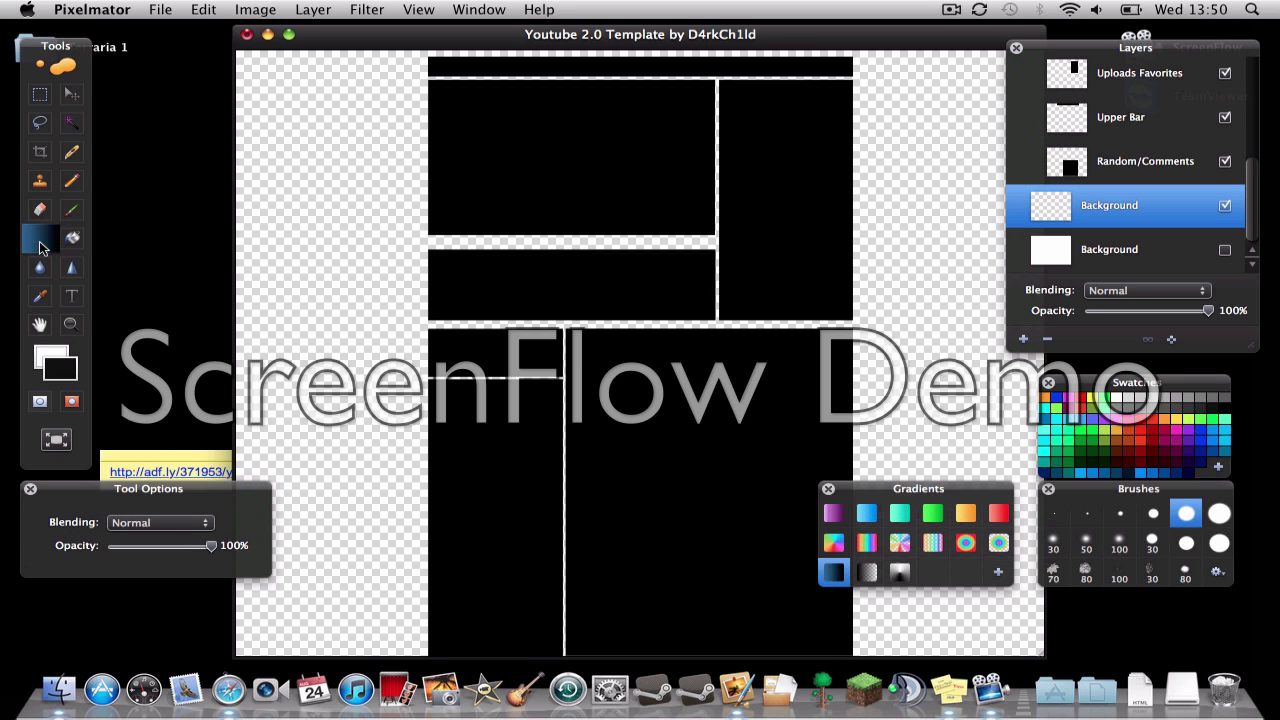
double_click(838, 574)
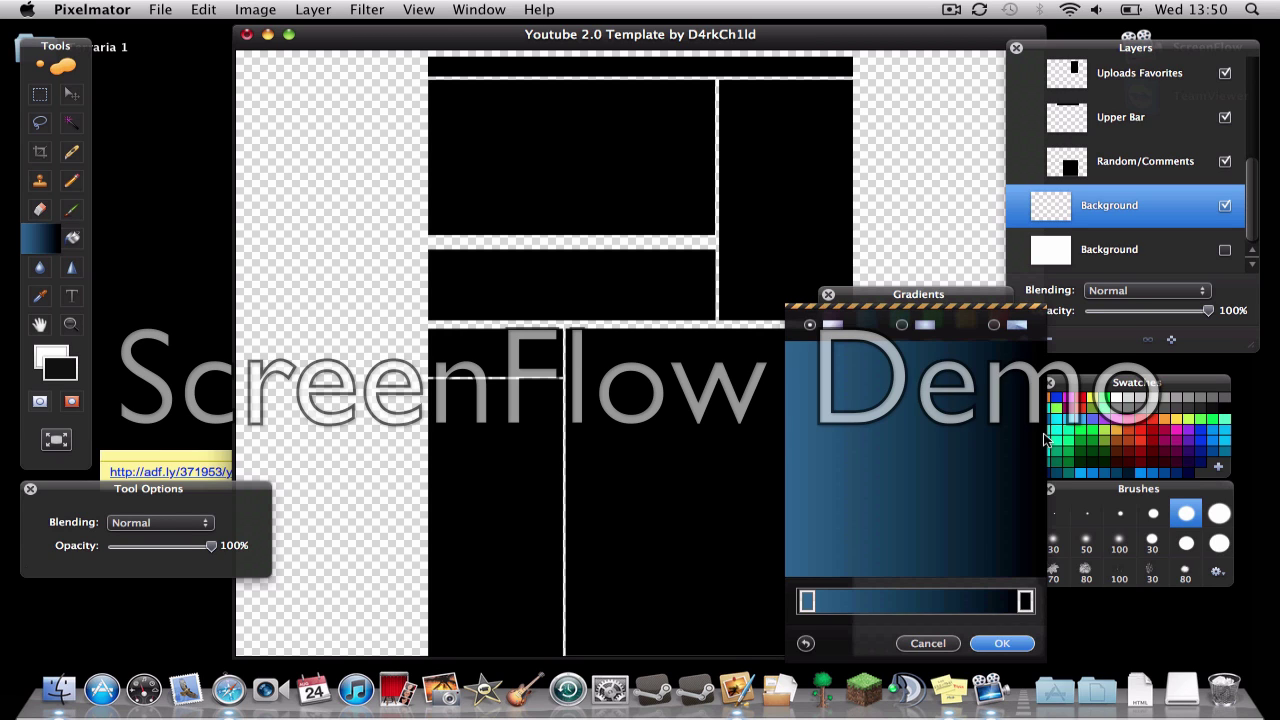
left_click(1002, 645)
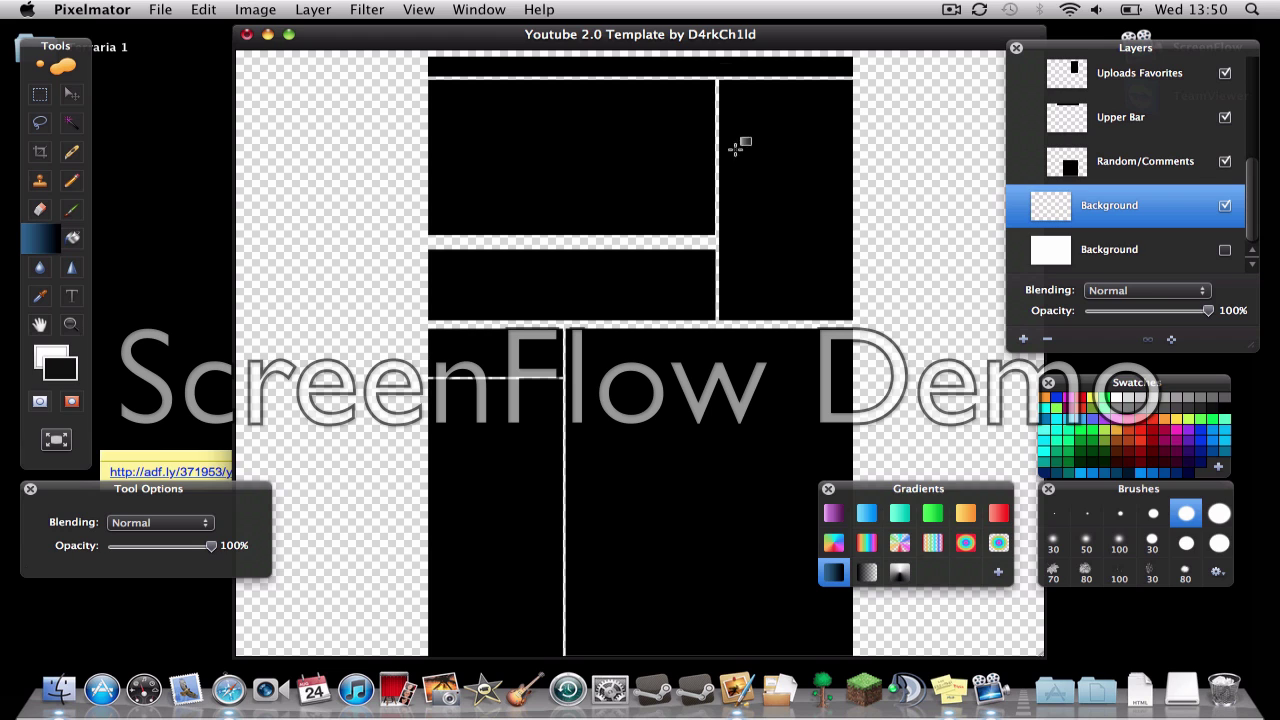
left_click_drag(637, 74, 656, 650)
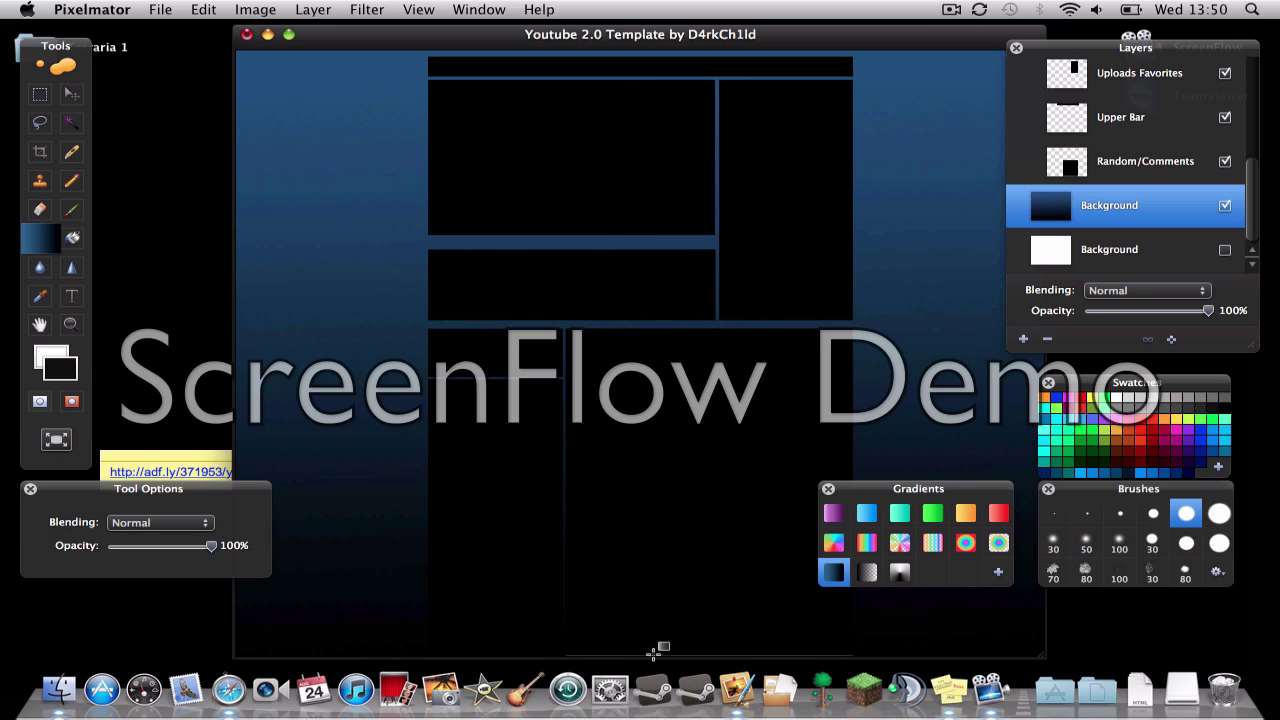
Step: Select the Video Information Bar layer and choose a dark navy swatch as the fill color
scroll(1076, 136, "up", 5)
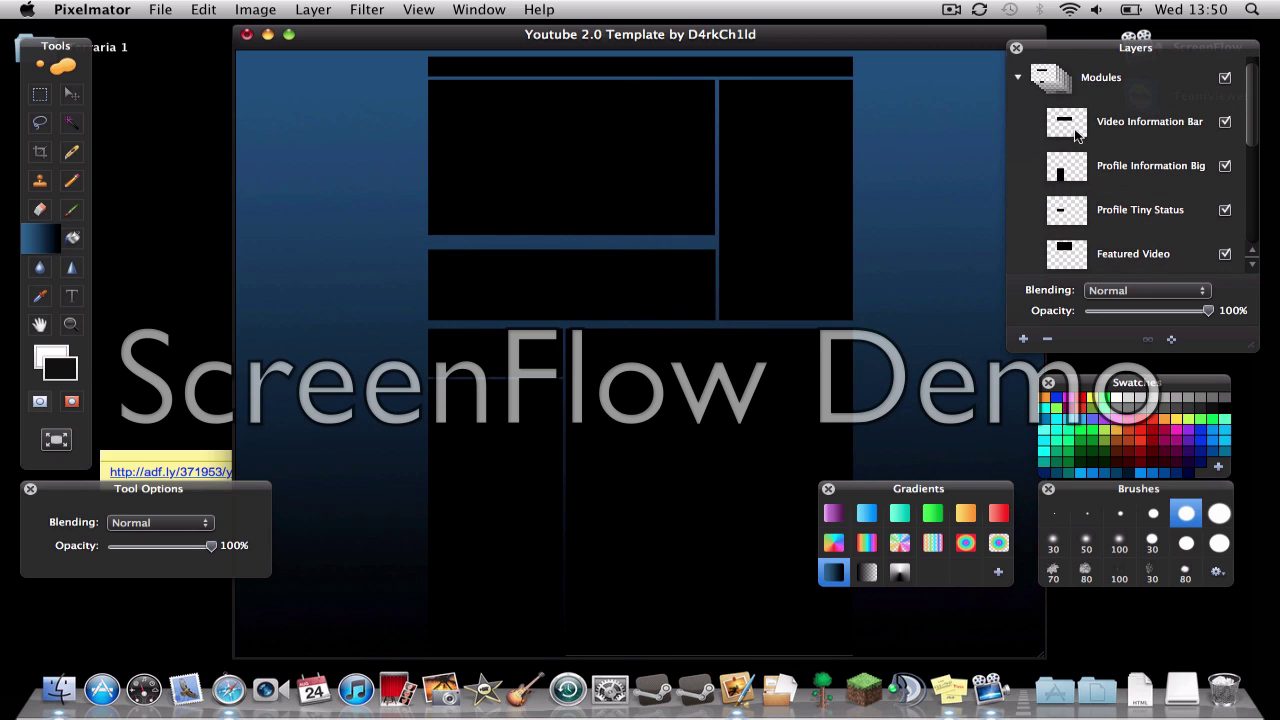
left_click(1068, 133)
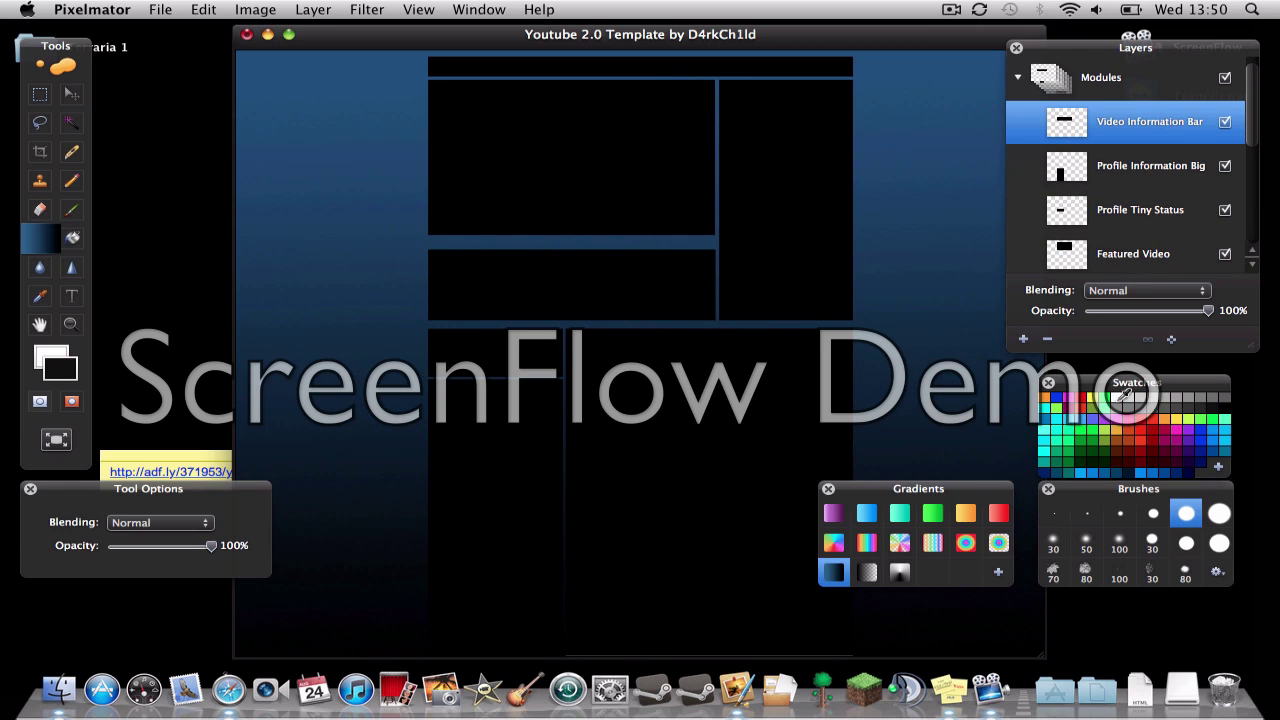
left_click(1138, 468)
left_click_drag(655, 263, 660, 326)
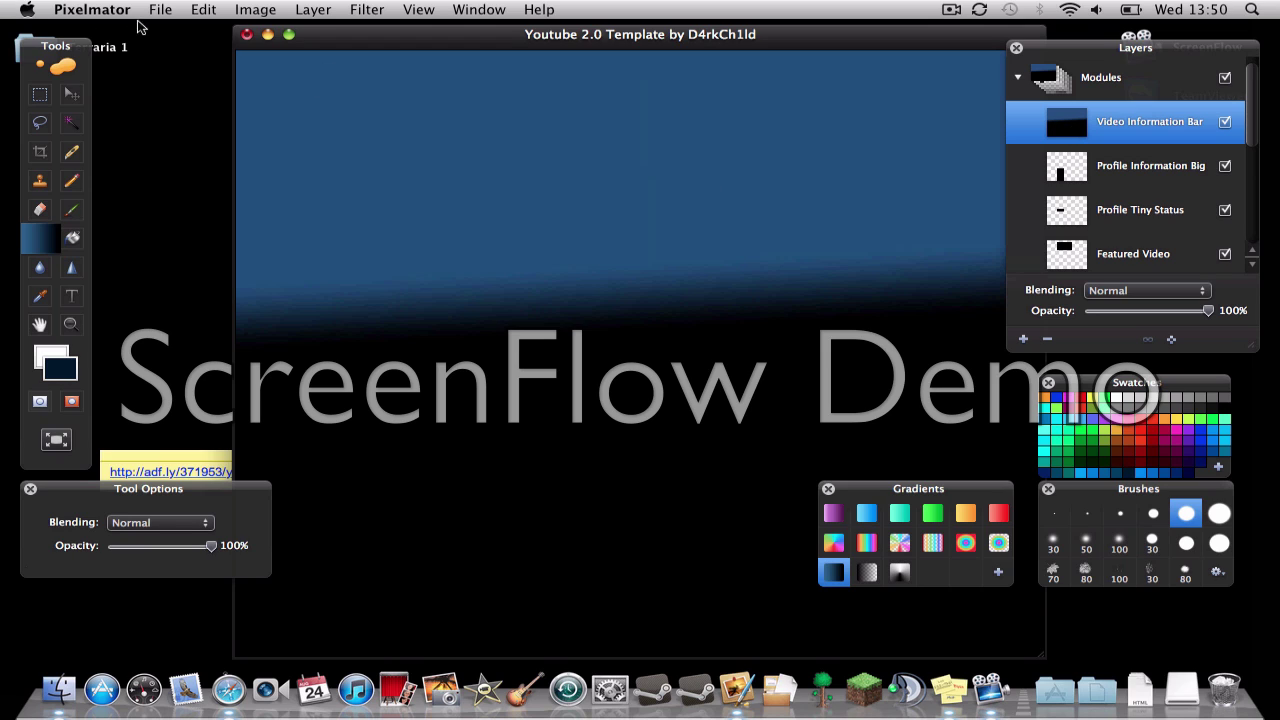
left_click(203, 10)
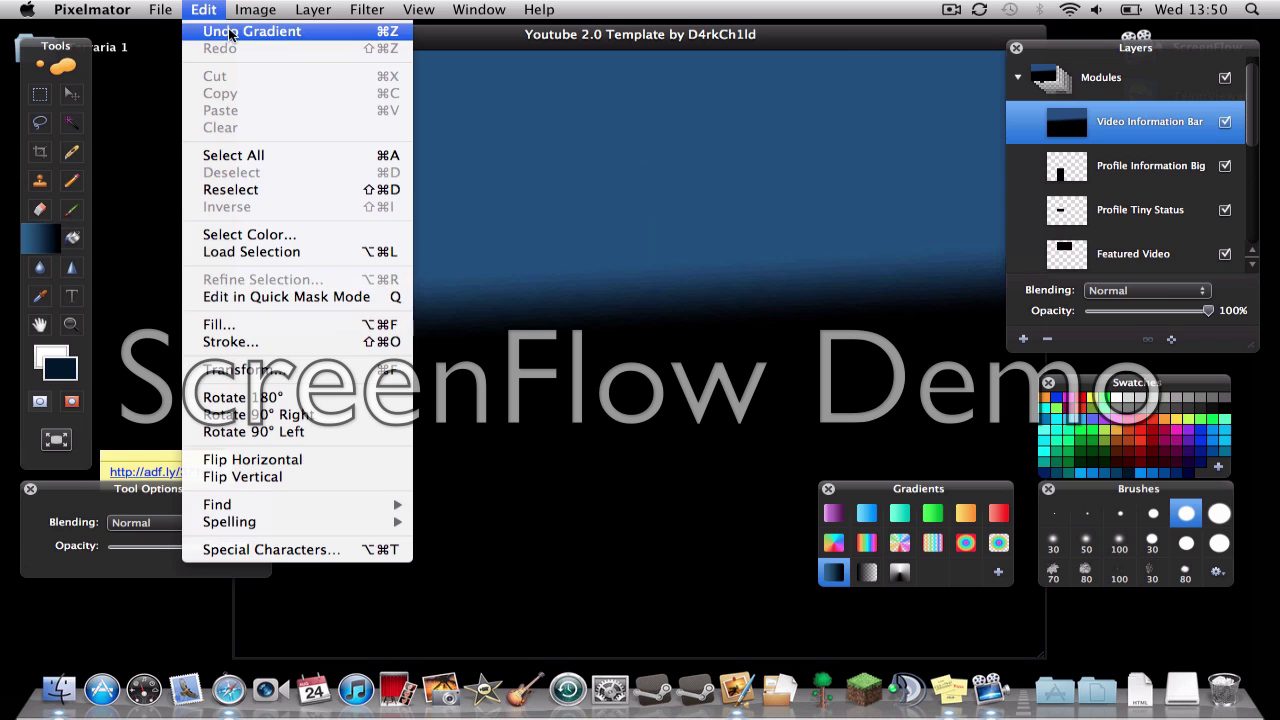
left_click(229, 33)
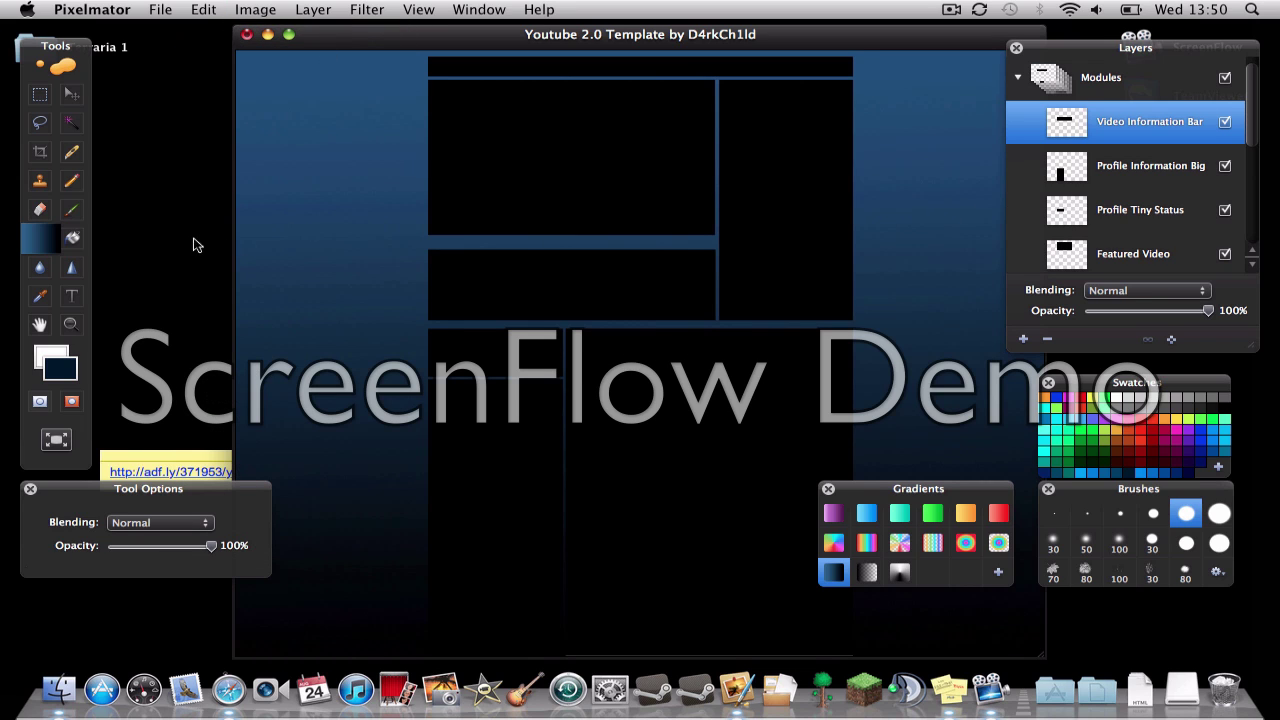
Step: Fill the Video Information Bar and Profile Information Big modules with the dark navy color using the Paint Bucket
left_click(75, 238)
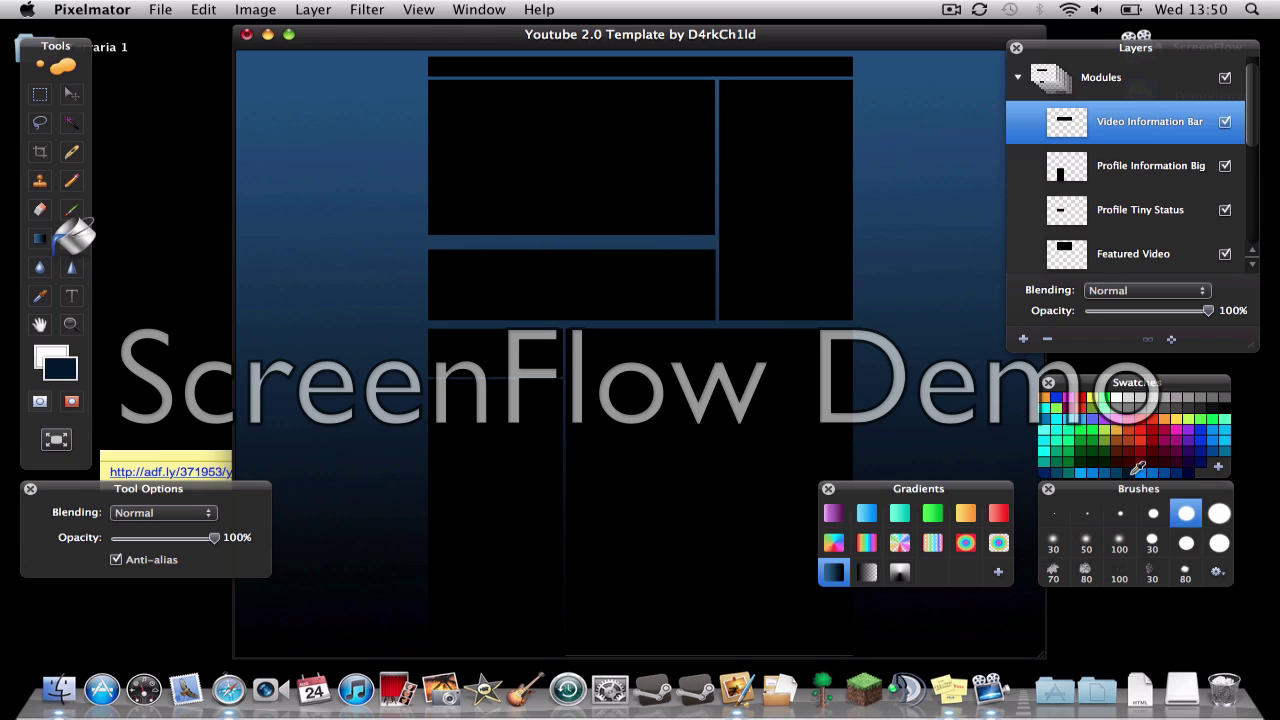
left_click(660, 292)
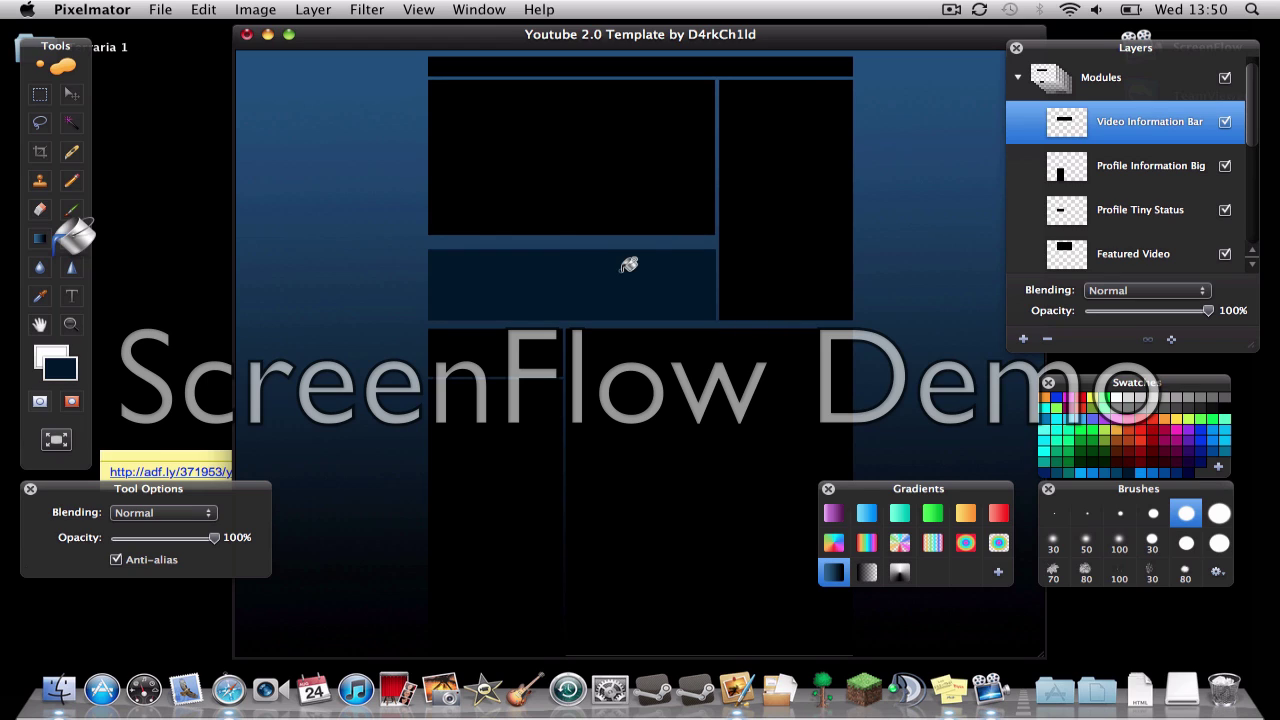
left_click(1060, 168)
left_click(541, 425)
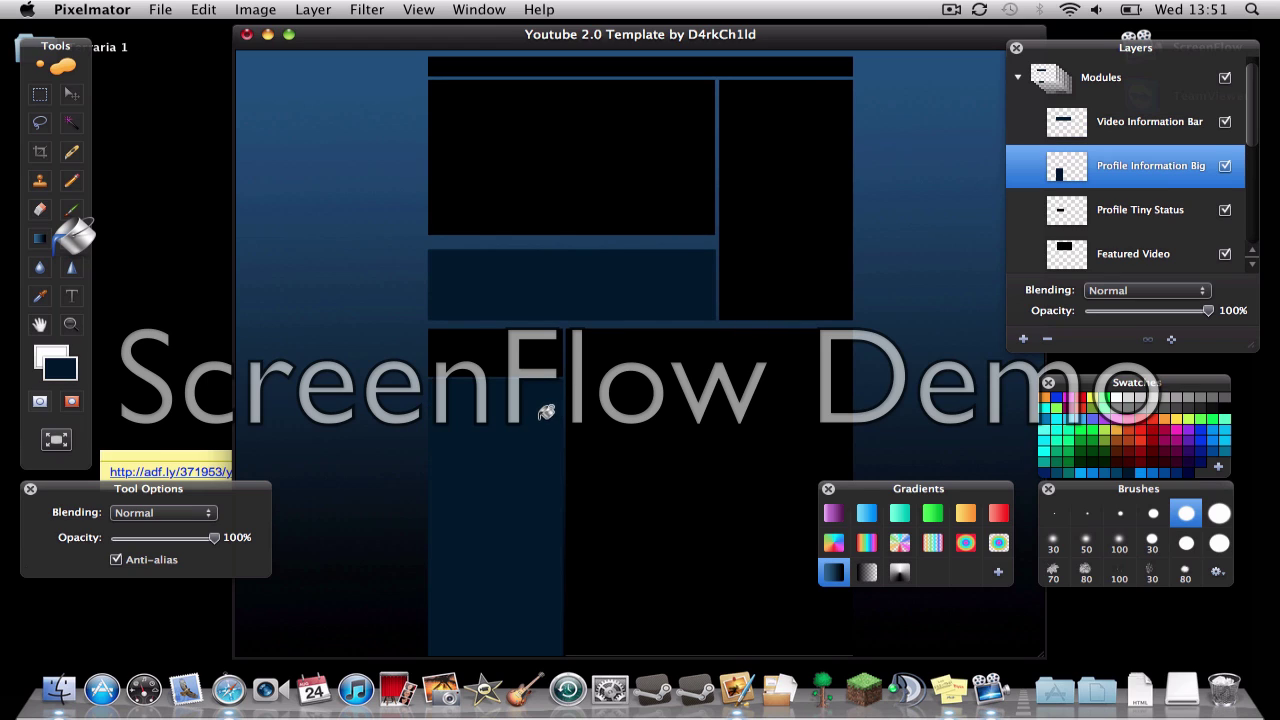
left_click(952, 10)
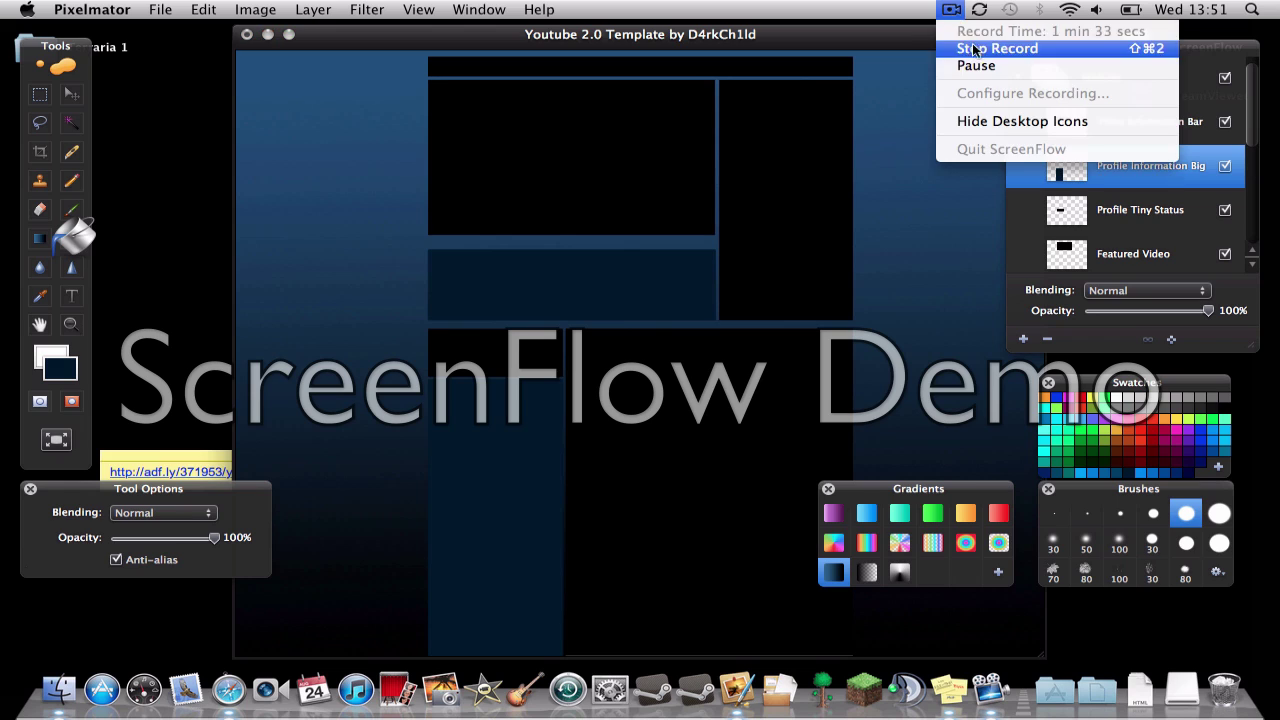
left_click(973, 49)
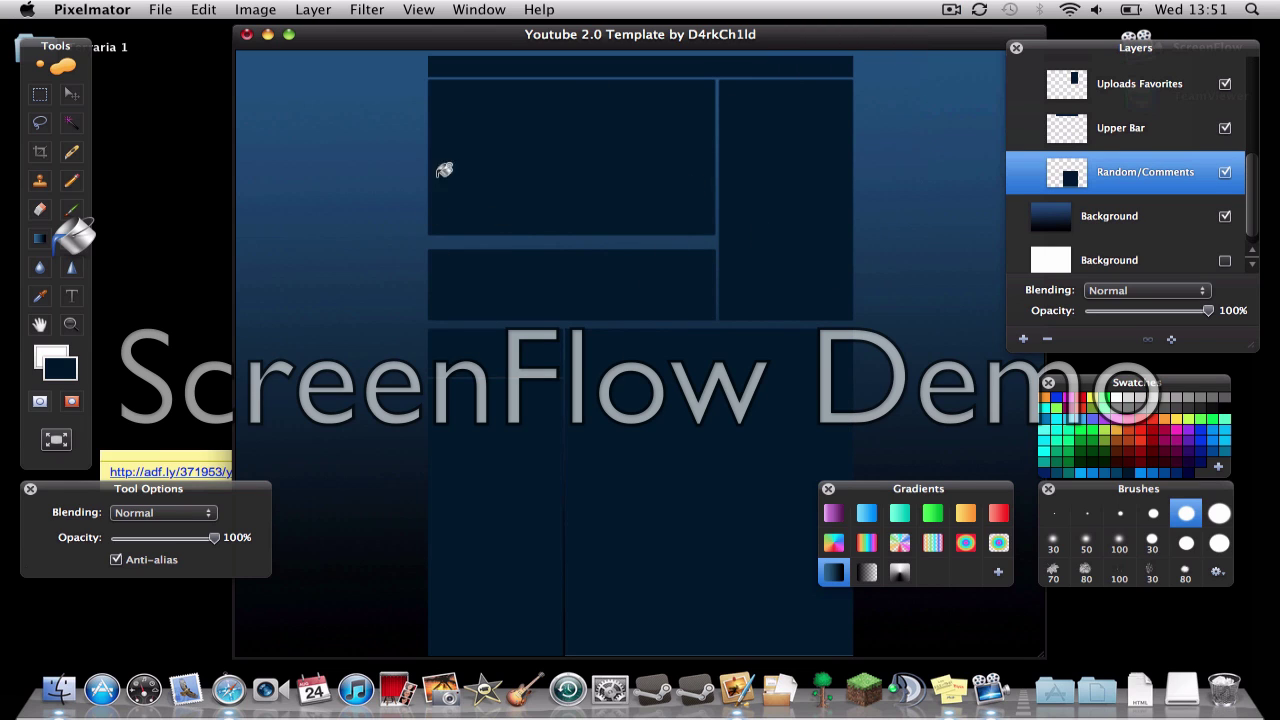
Step: Add a text layer reading "ILykGaminG" in Marker Felt Thin, 144 pt, above the Random/Comments layer, spanning the upper modules
left_click(71, 298)
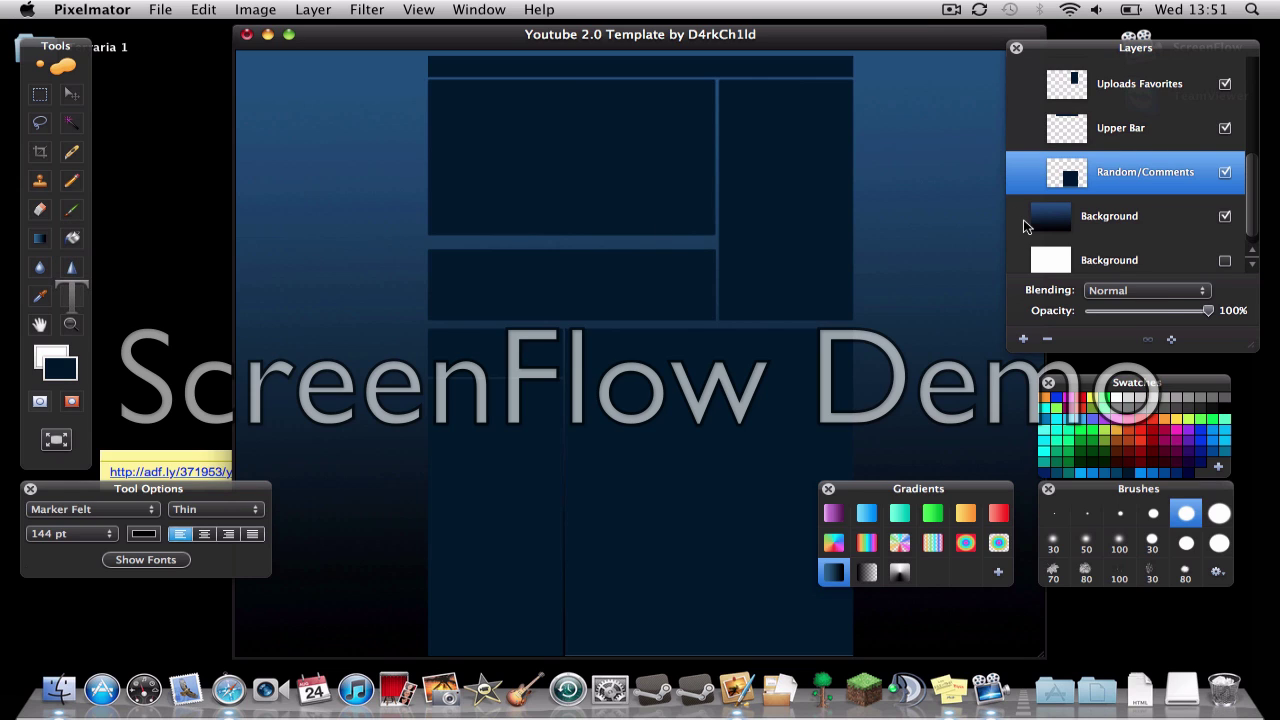
scroll(1023, 226, "up", 5)
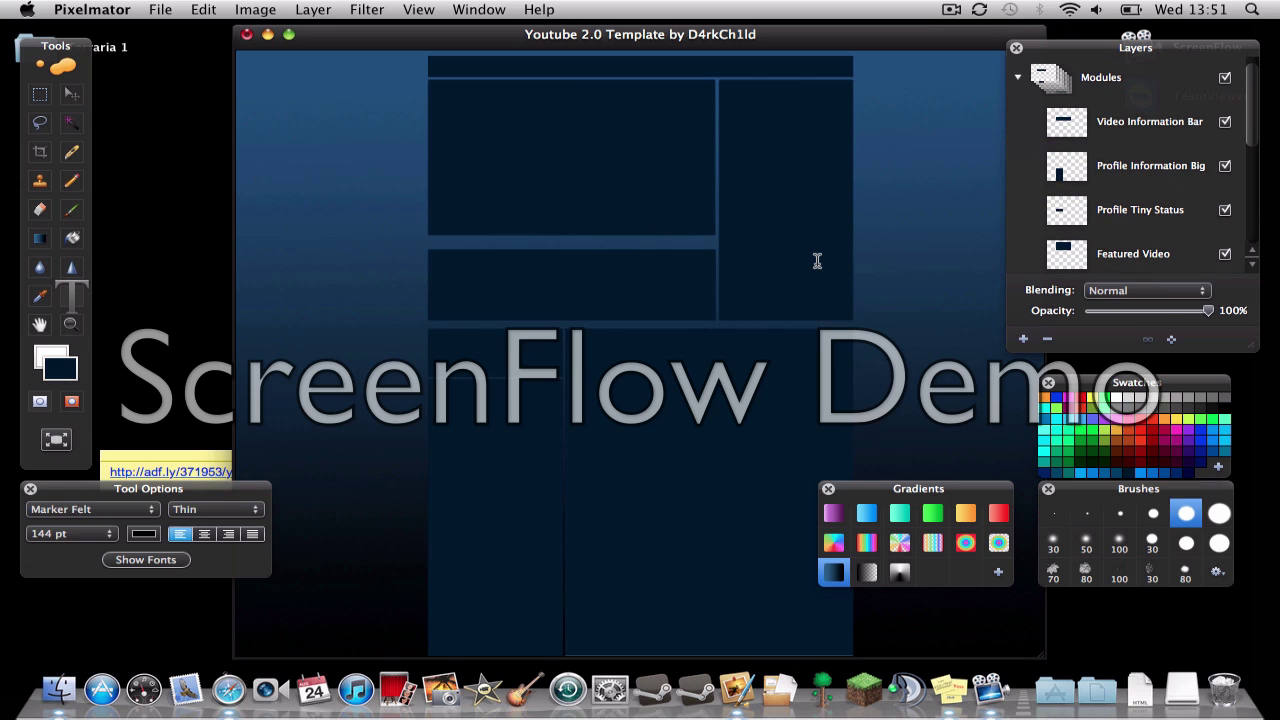
scroll(1125, 175, "down", 5)
left_click(1125, 172)
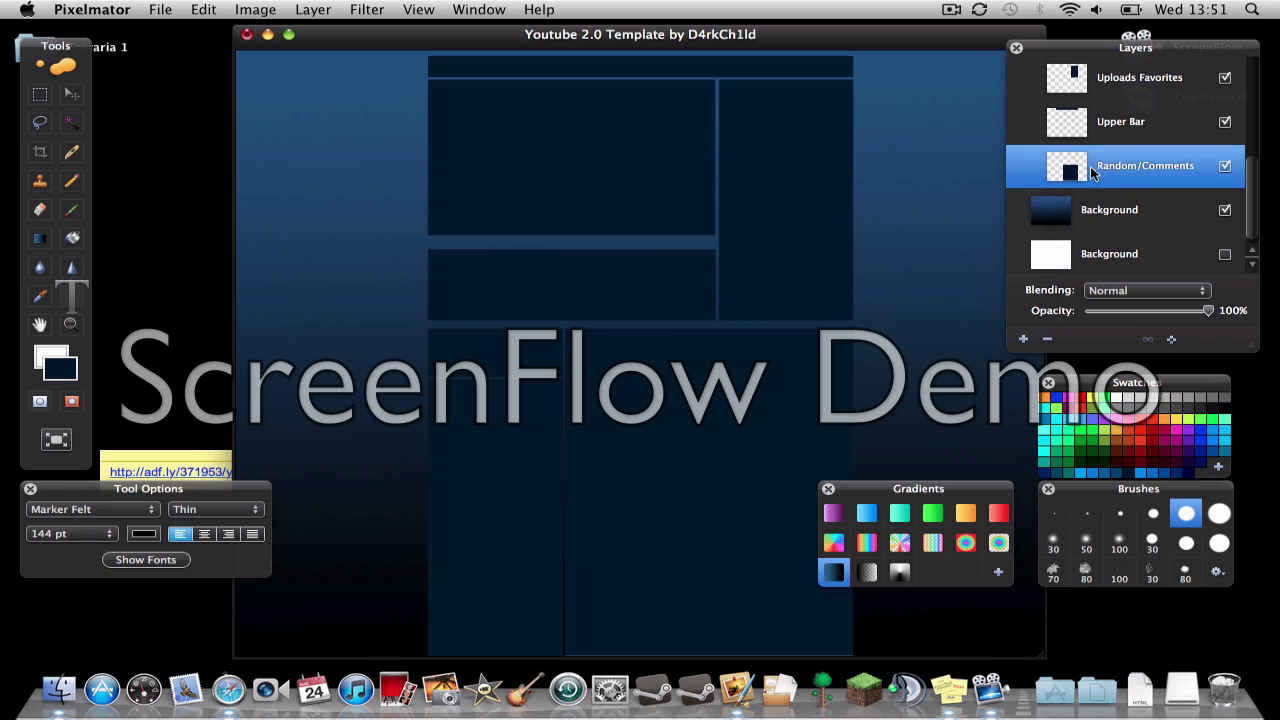
left_click_drag(353, 131, 972, 218)
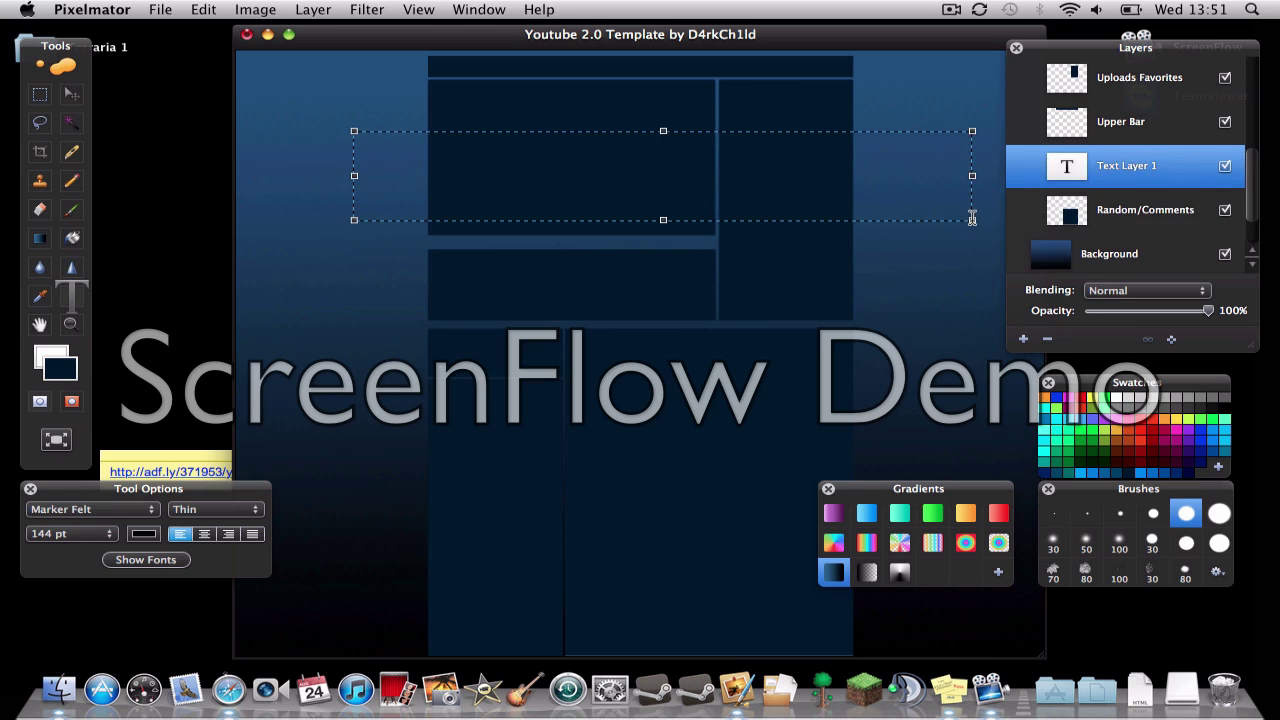
left_click(112, 545)
mouse_move(62, 648)
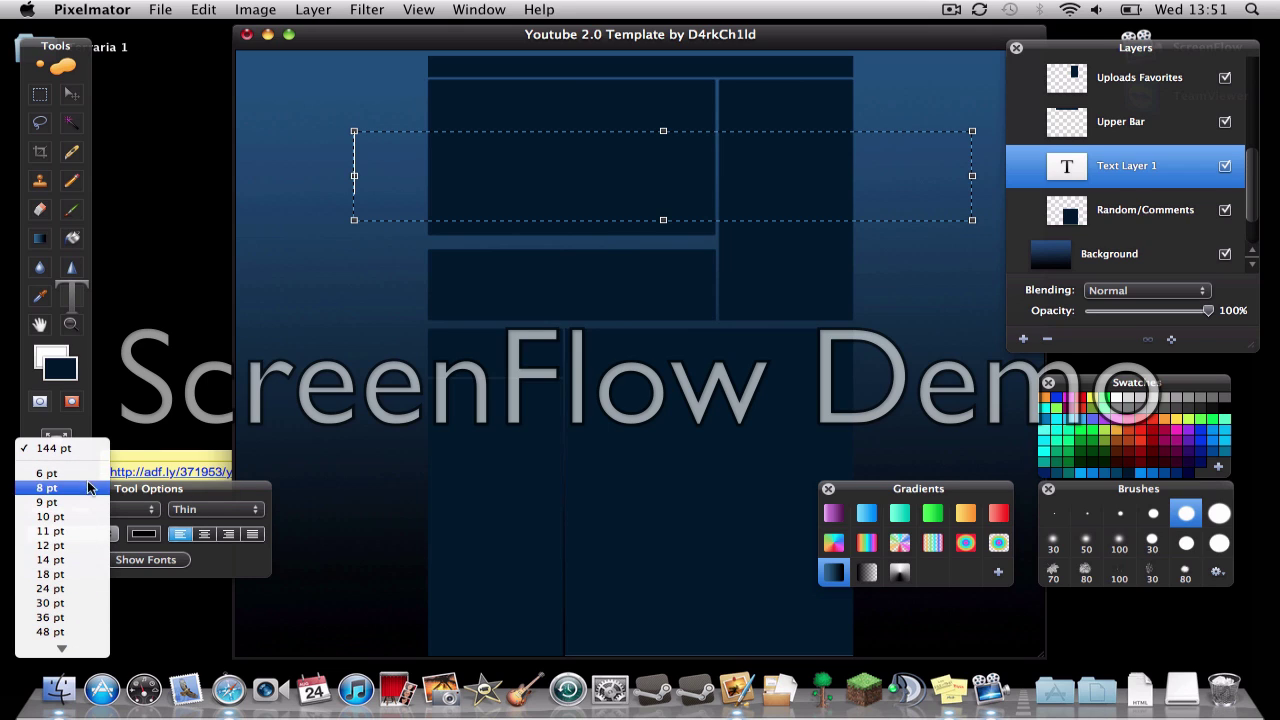
left_click(162, 564)
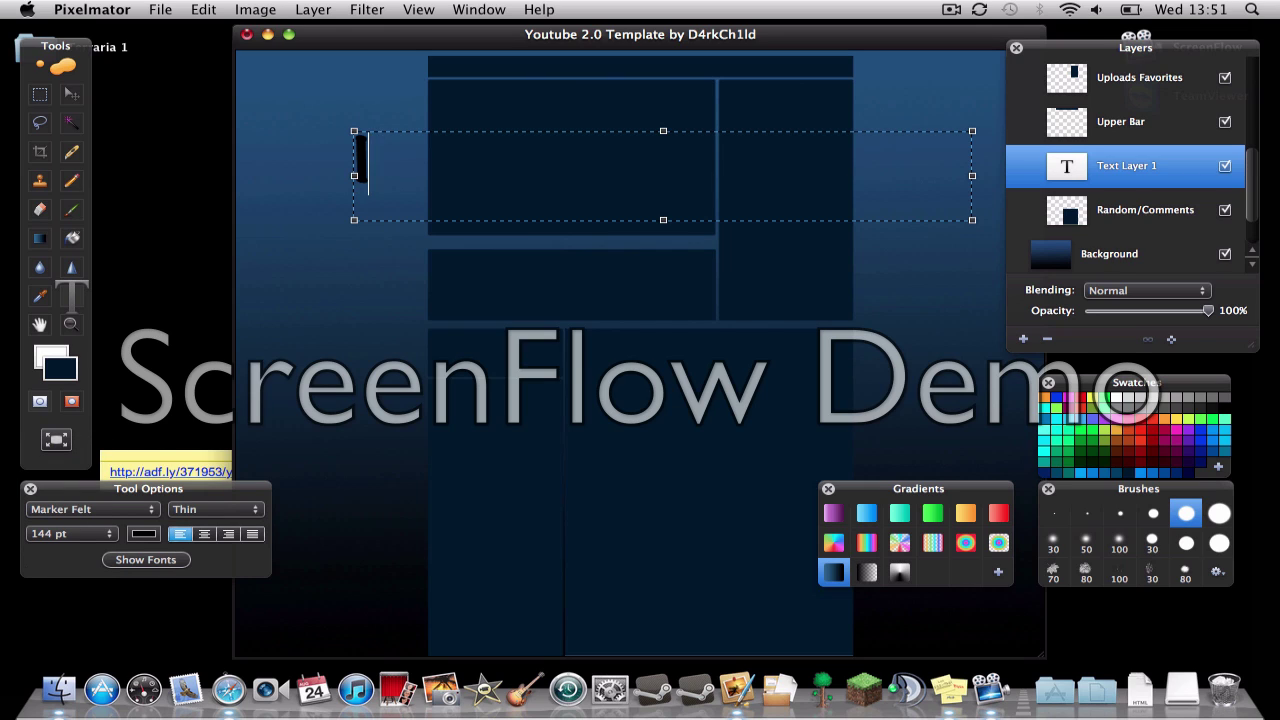
type("Ly")
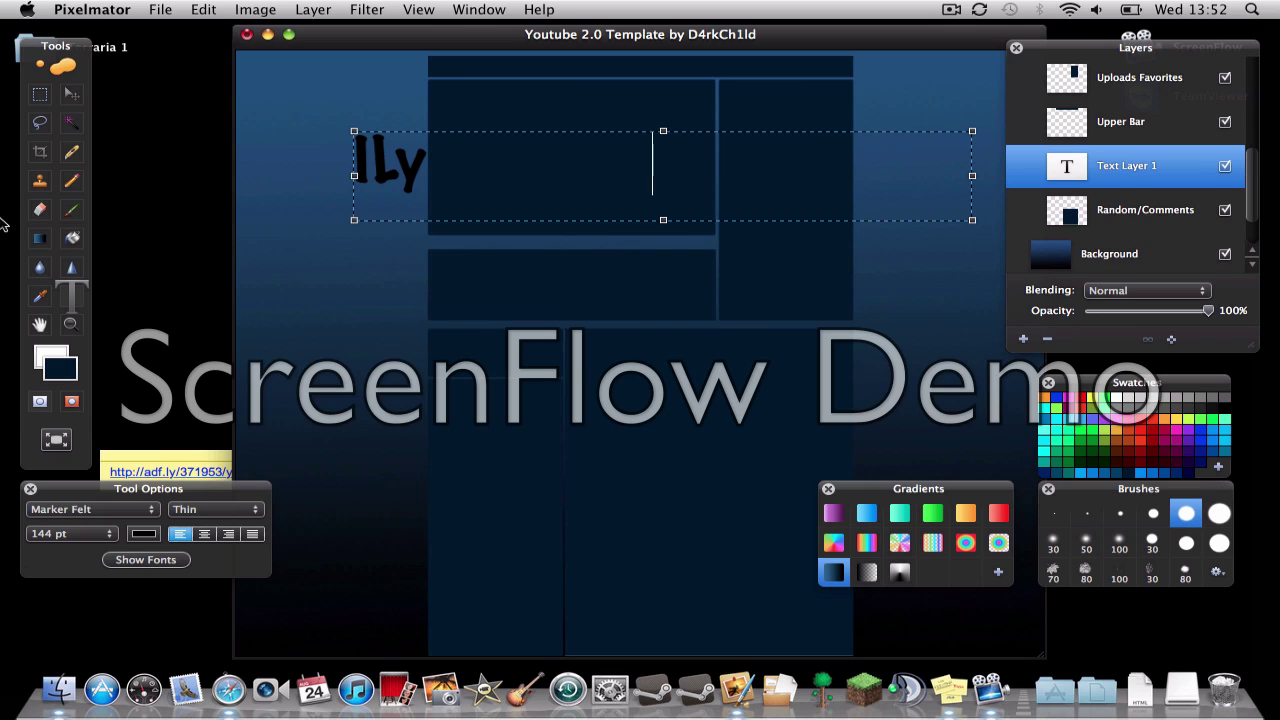
Step: Convert the ILykGaminG text to pixels, rotate it 90° left and move it alongside the left edge of the modules
left_click(73, 95)
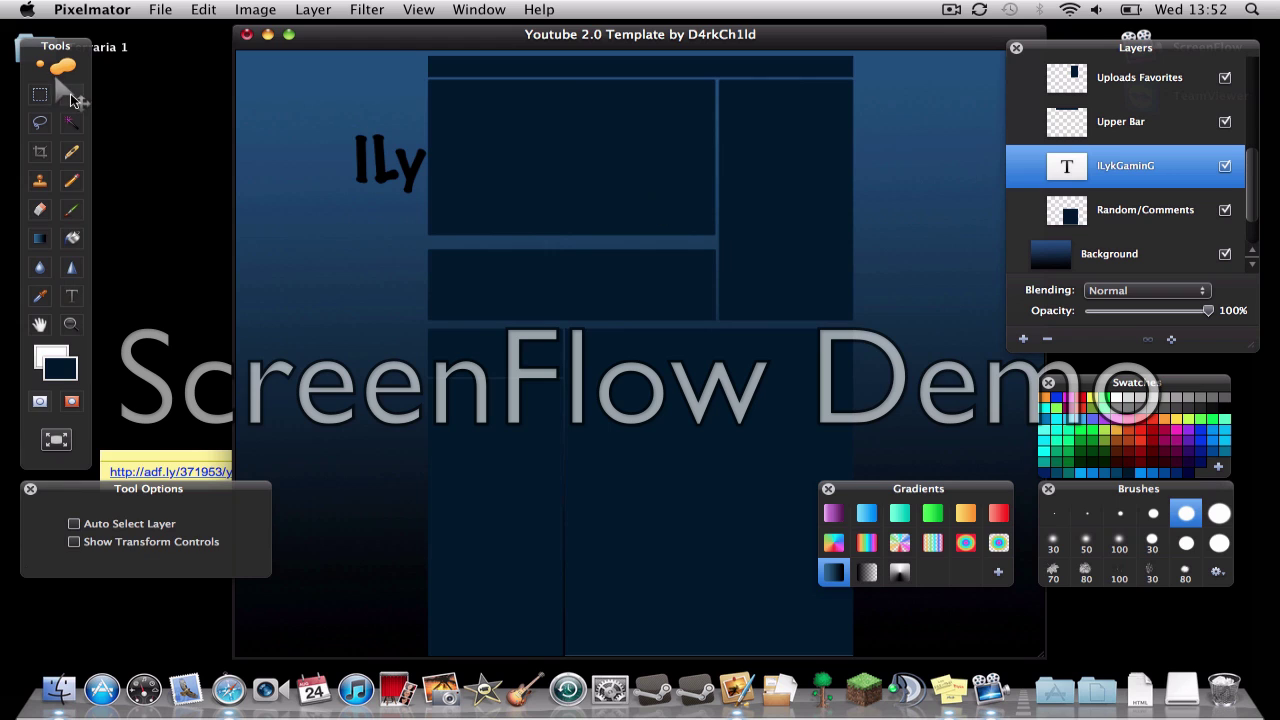
left_click(204, 10)
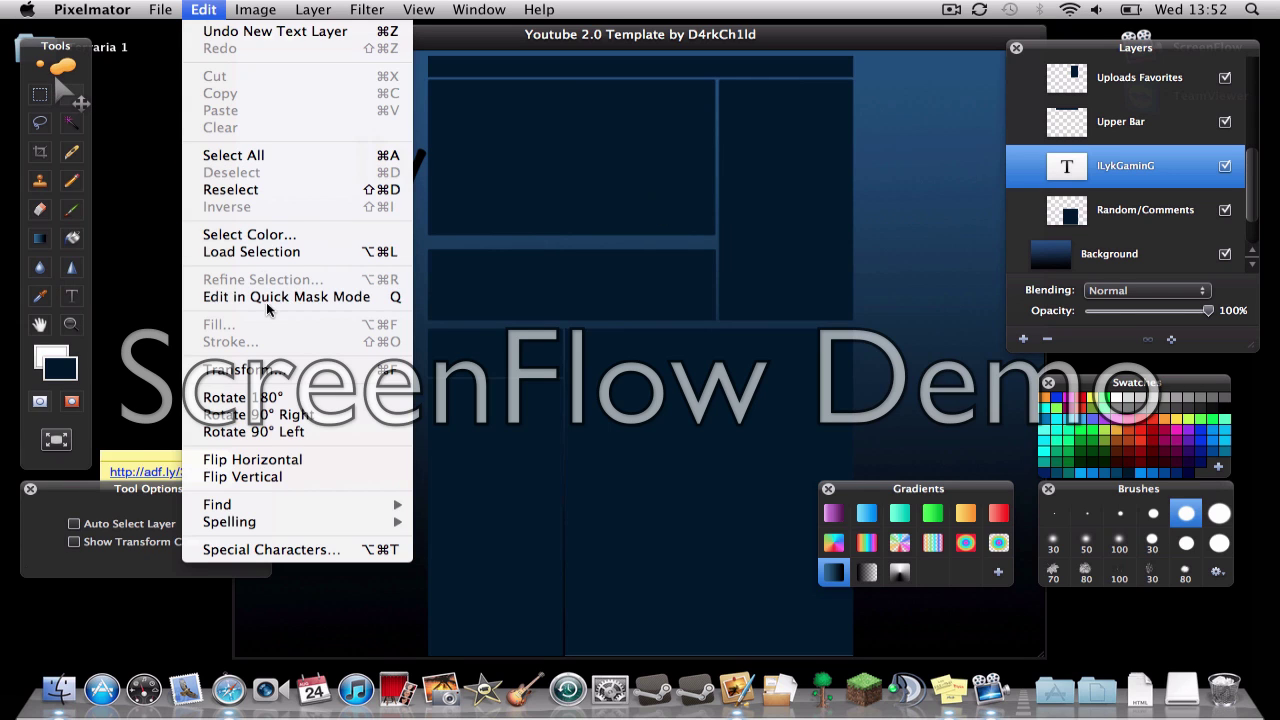
left_click(258, 433)
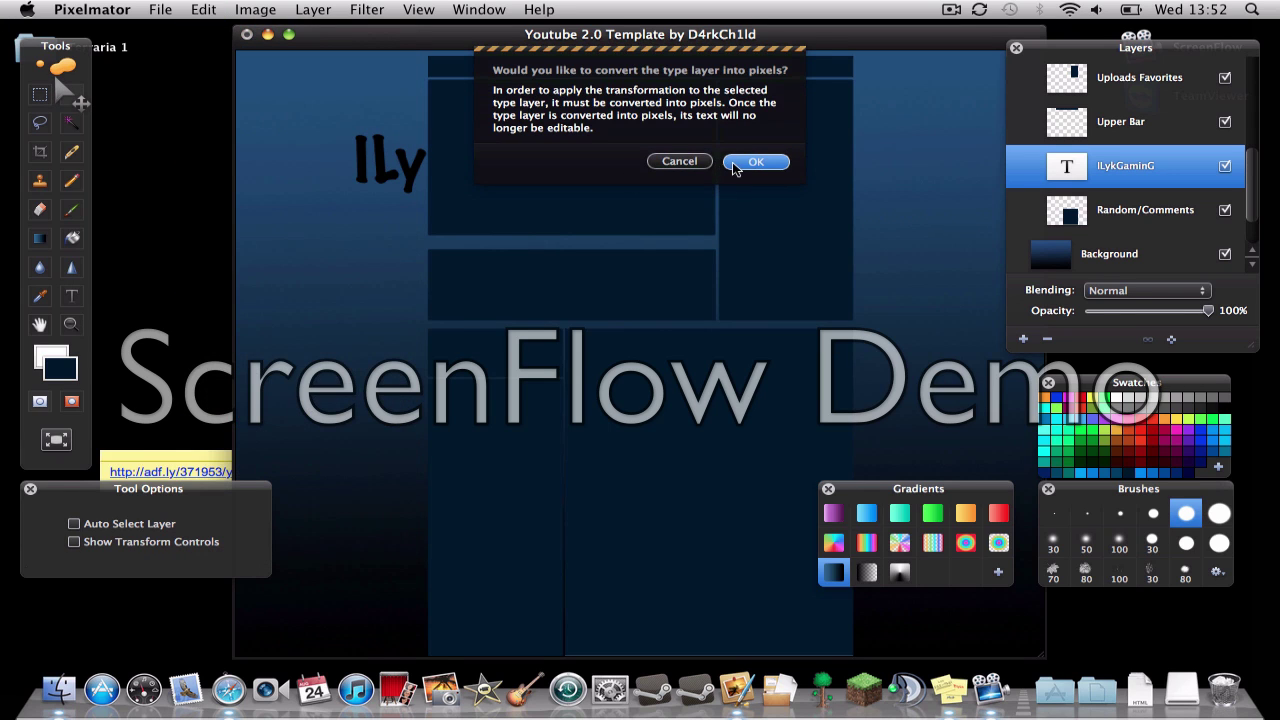
left_click(735, 164)
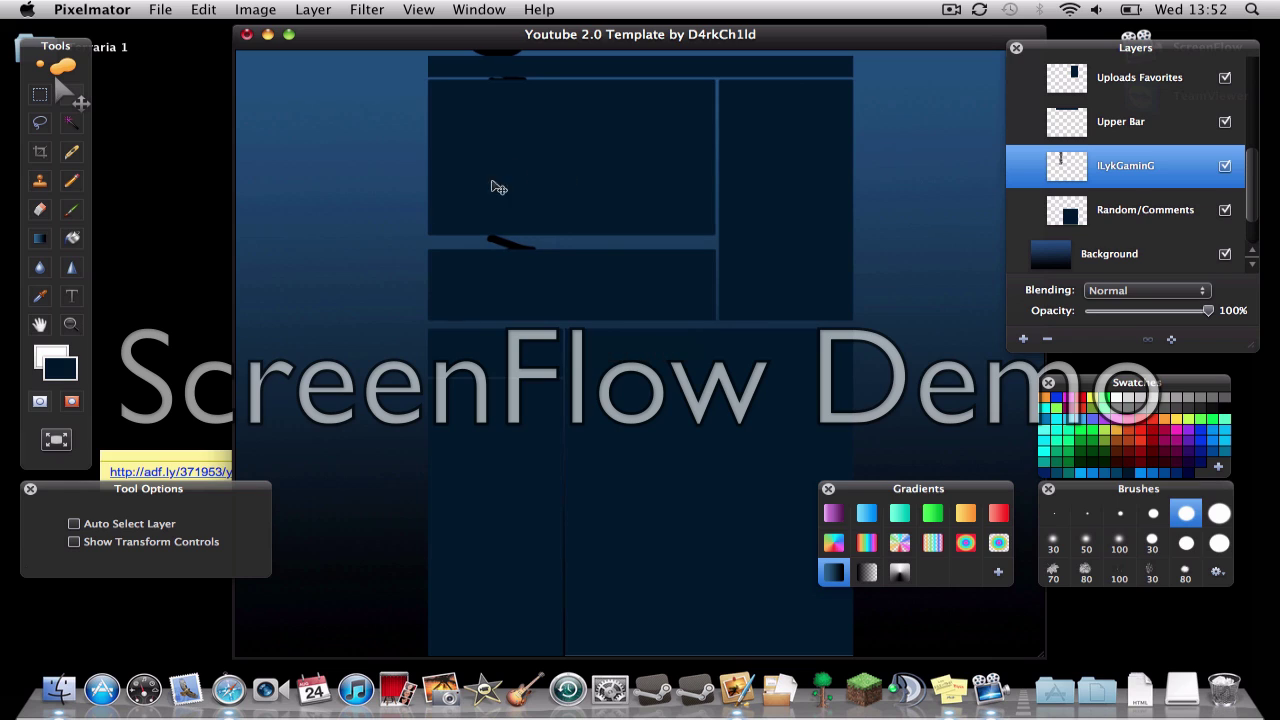
left_click_drag(498, 188, 414, 236)
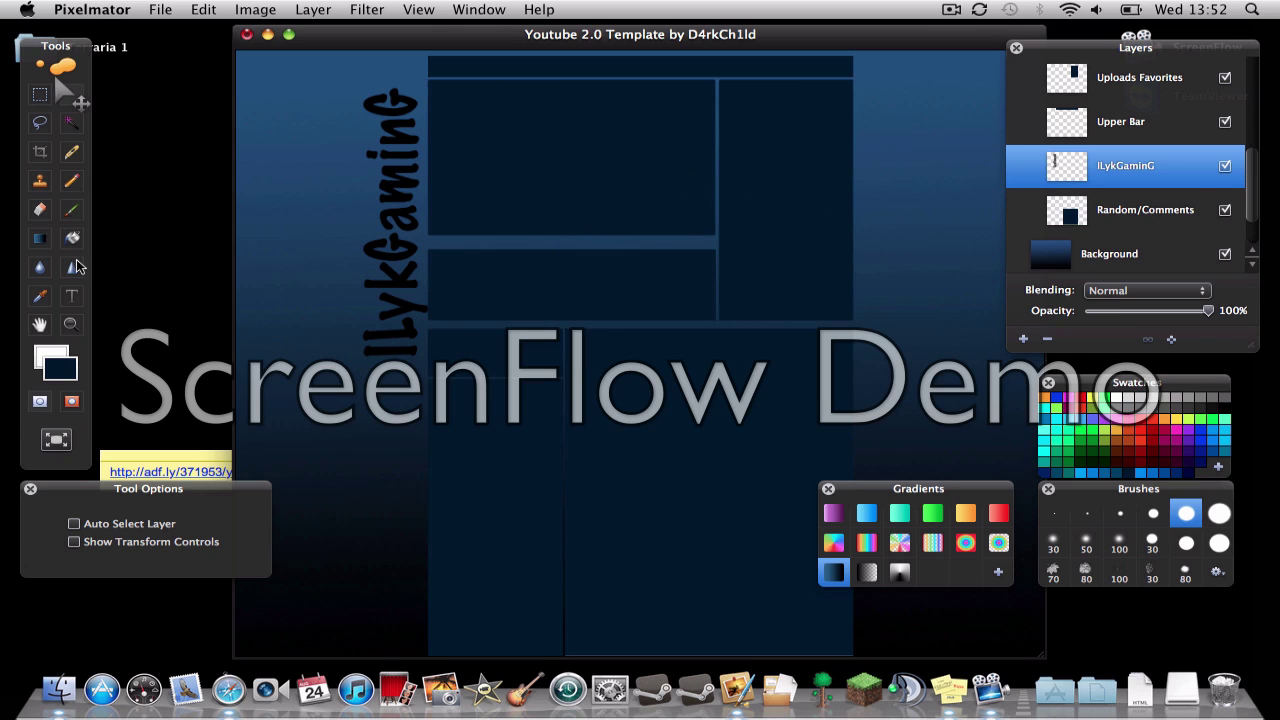
Step: Add a text layer reading "GaminG Video'S" in Marker Felt Thin, 144 pt, across the upper modules
left_click(71, 296)
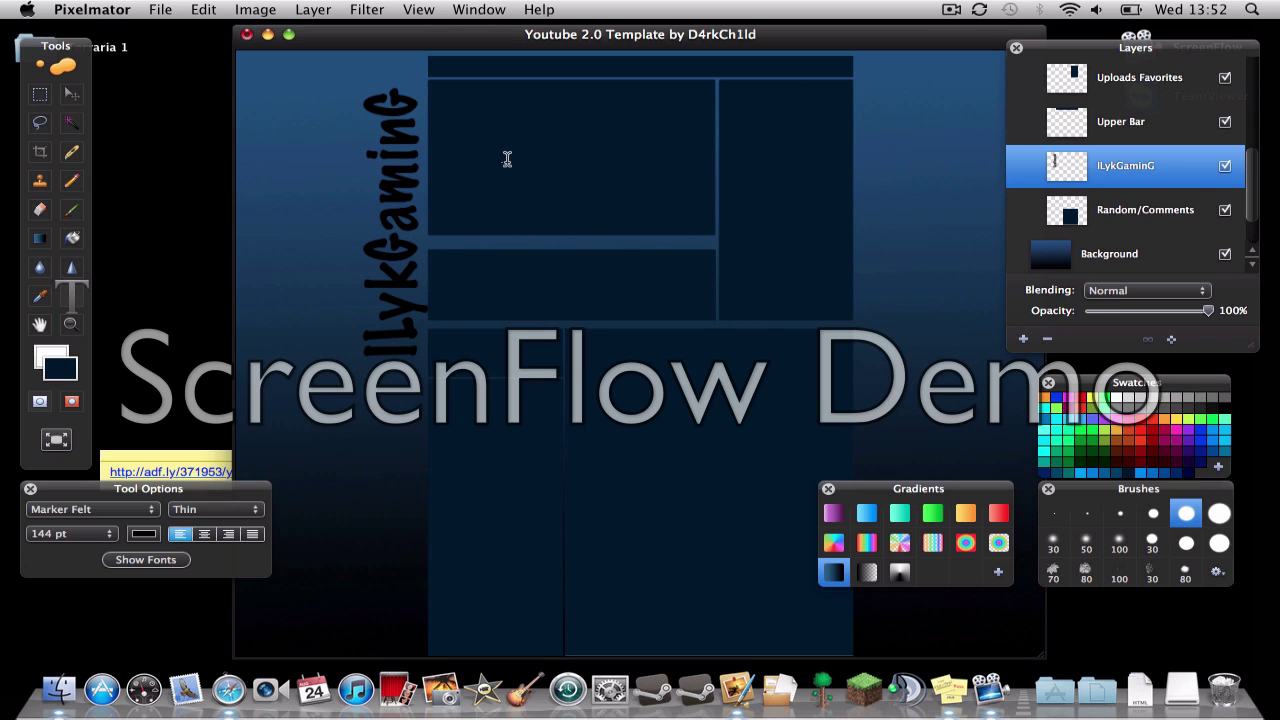
left_click_drag(498, 163, 1000, 240)
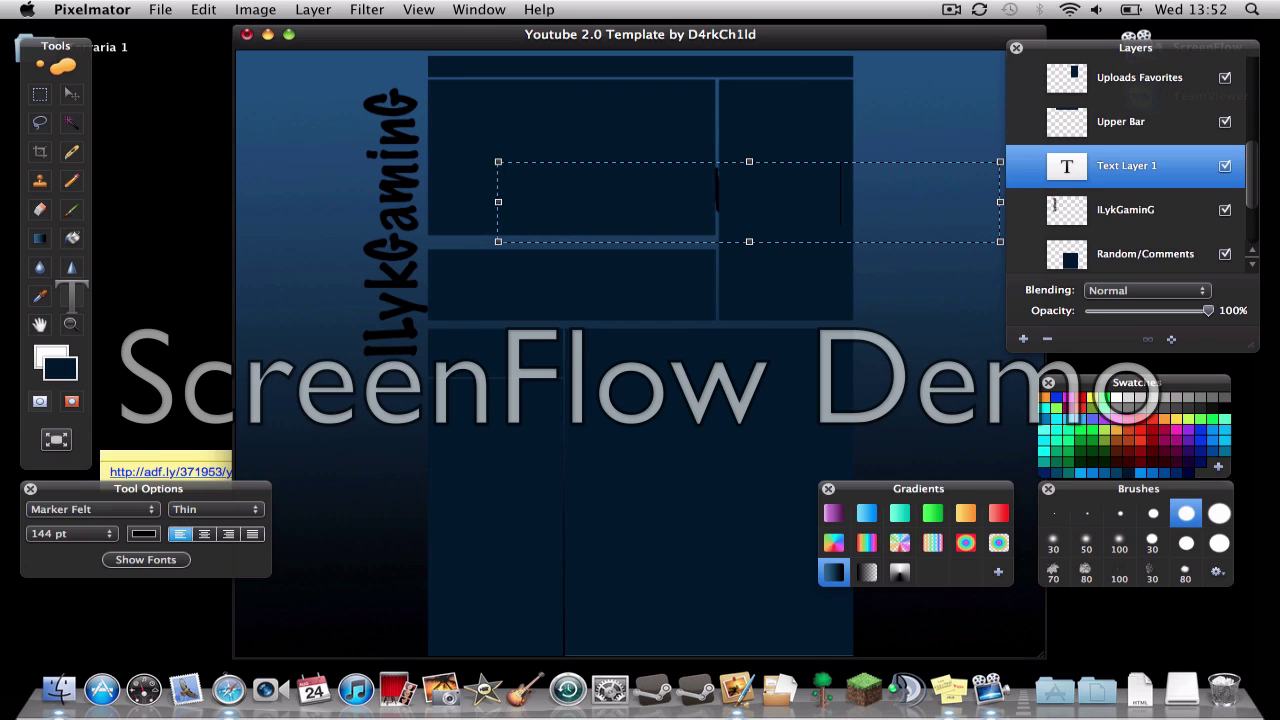
type("s")
Step: Convert the GaminG Video'S text to pixels, rotate it 90° right and move it alongside the right edge of the modules
left_click(71, 93)
left_click(204, 10)
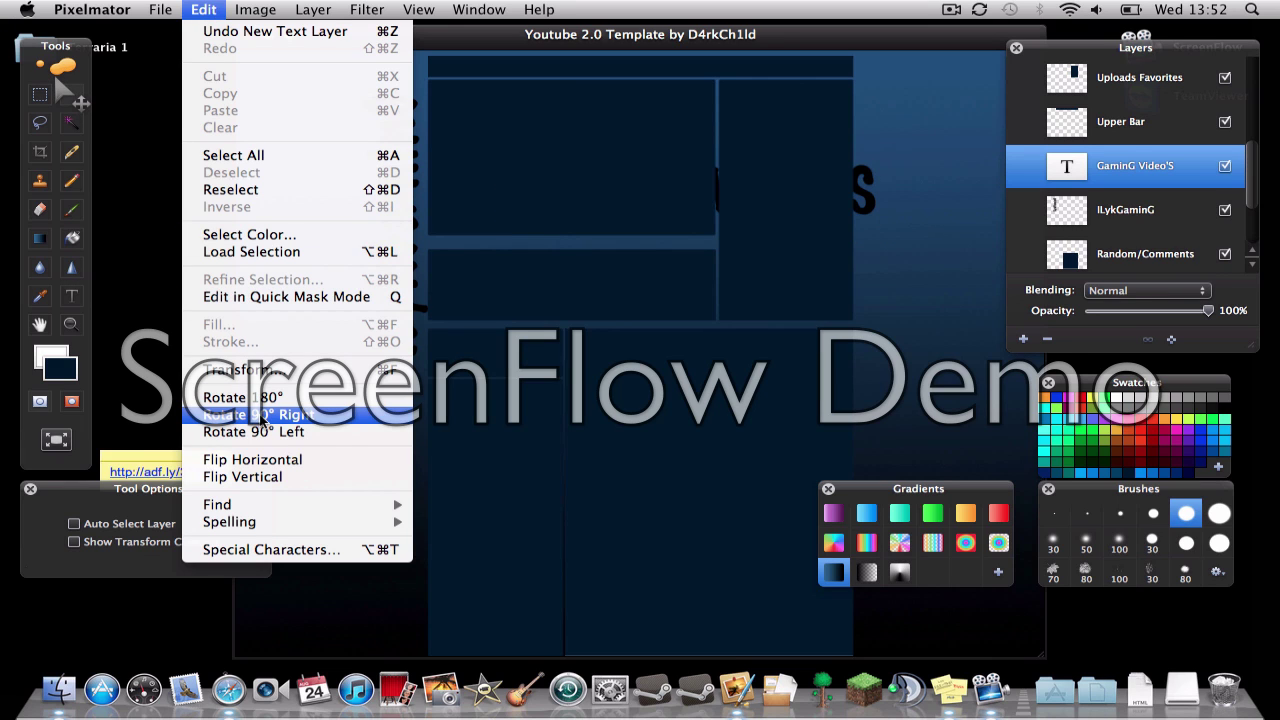
left_click(260, 413)
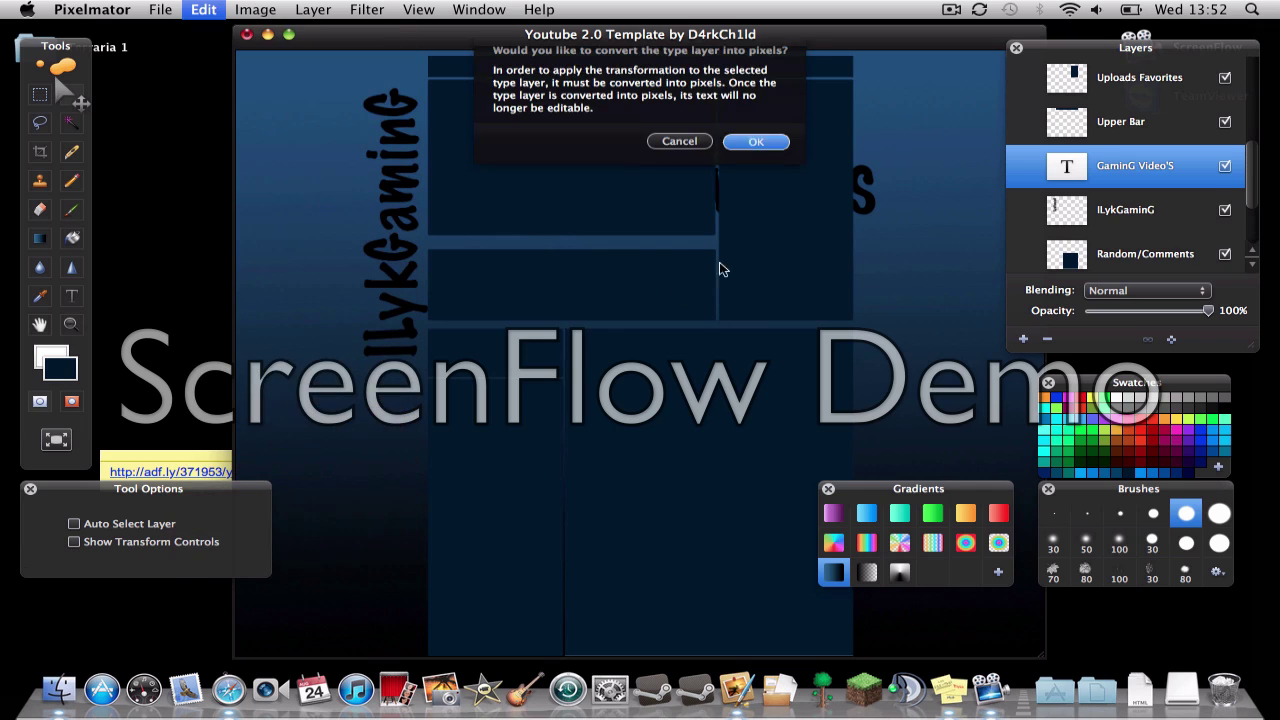
left_click(764, 168)
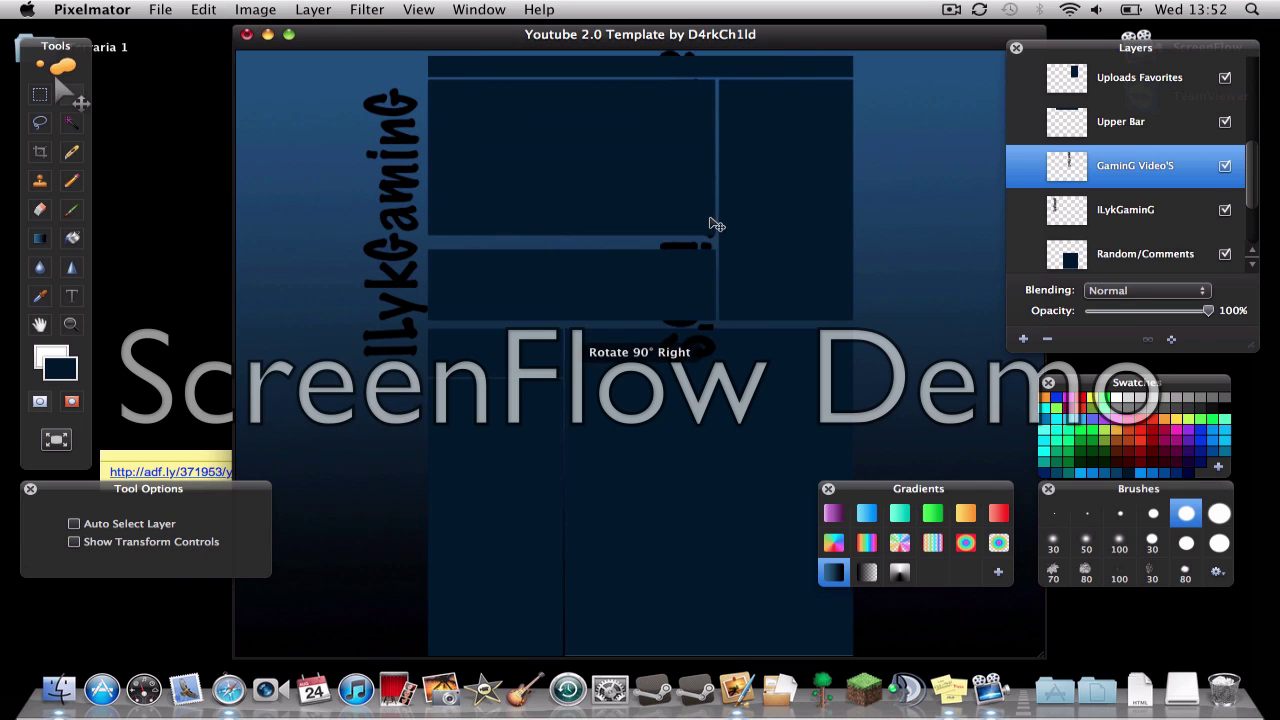
left_click_drag(694, 214, 894, 280)
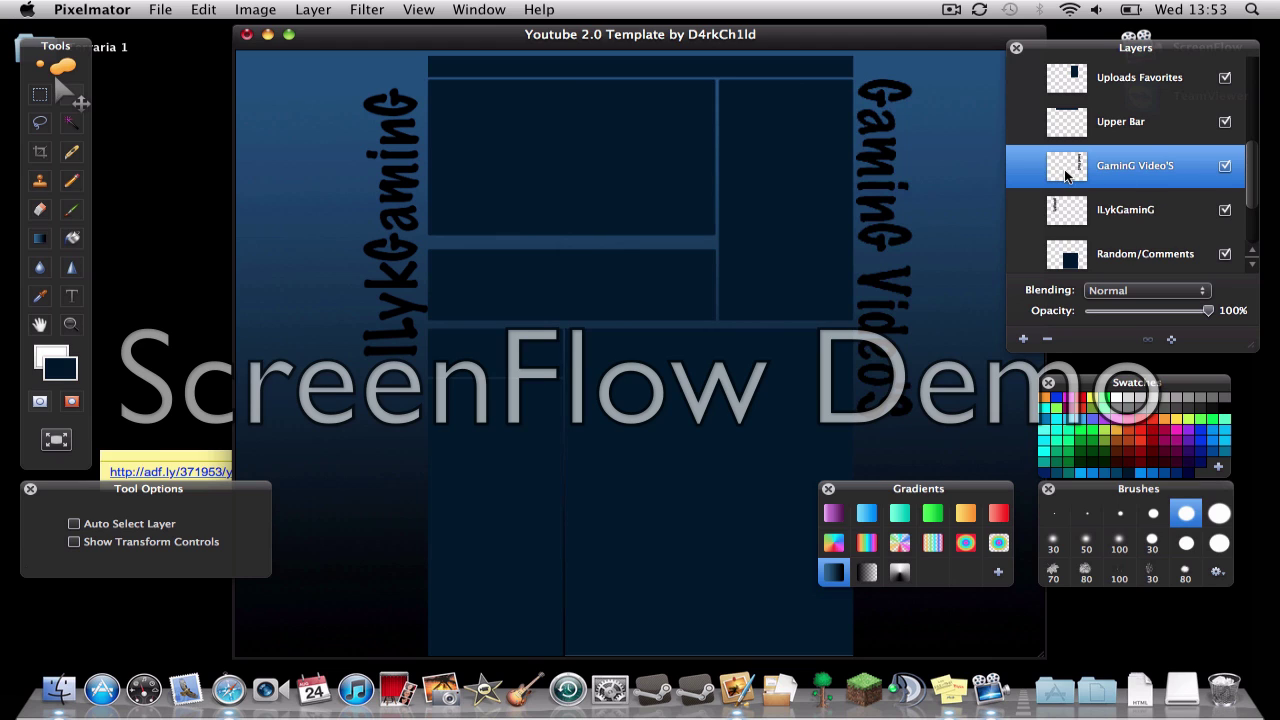
Step: Move the GaminG Video'S and ILykGaminG layers out of the Modules group to the top of the layer stack
left_click_drag(1066, 175, 1070, 76)
scroll(1140, 225, "down", 5)
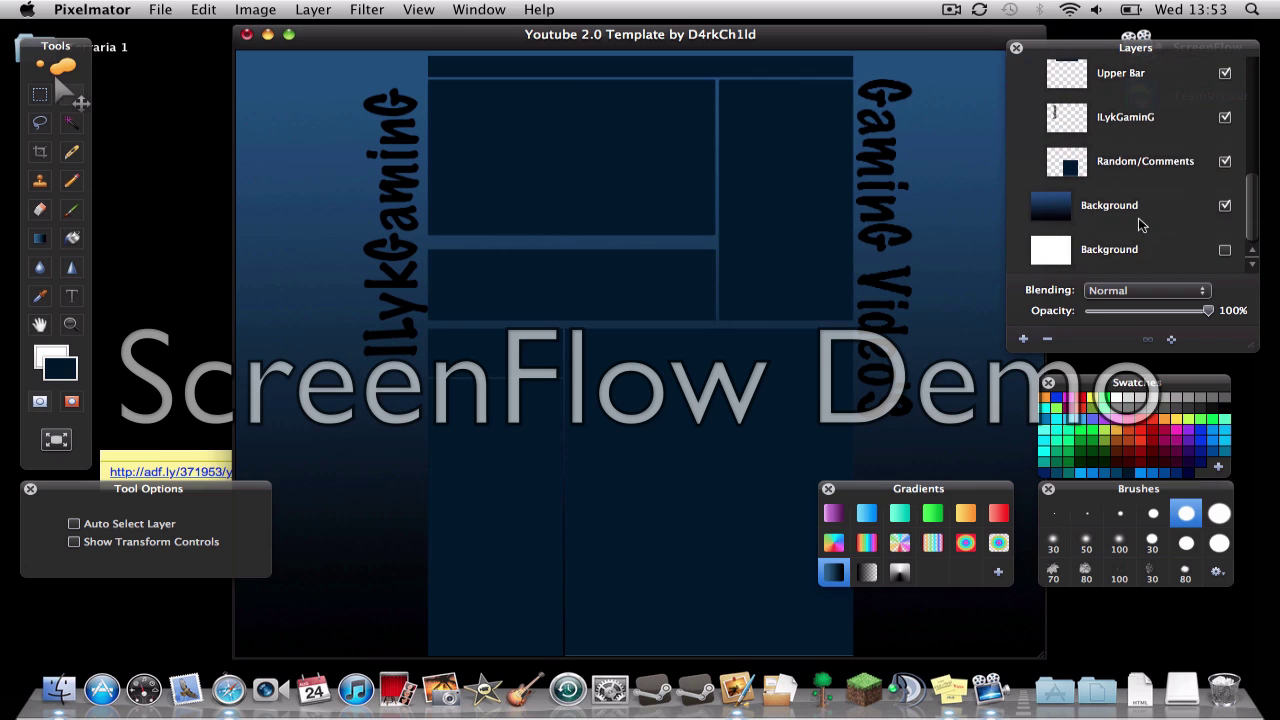
left_click_drag(1077, 135, 1086, 98)
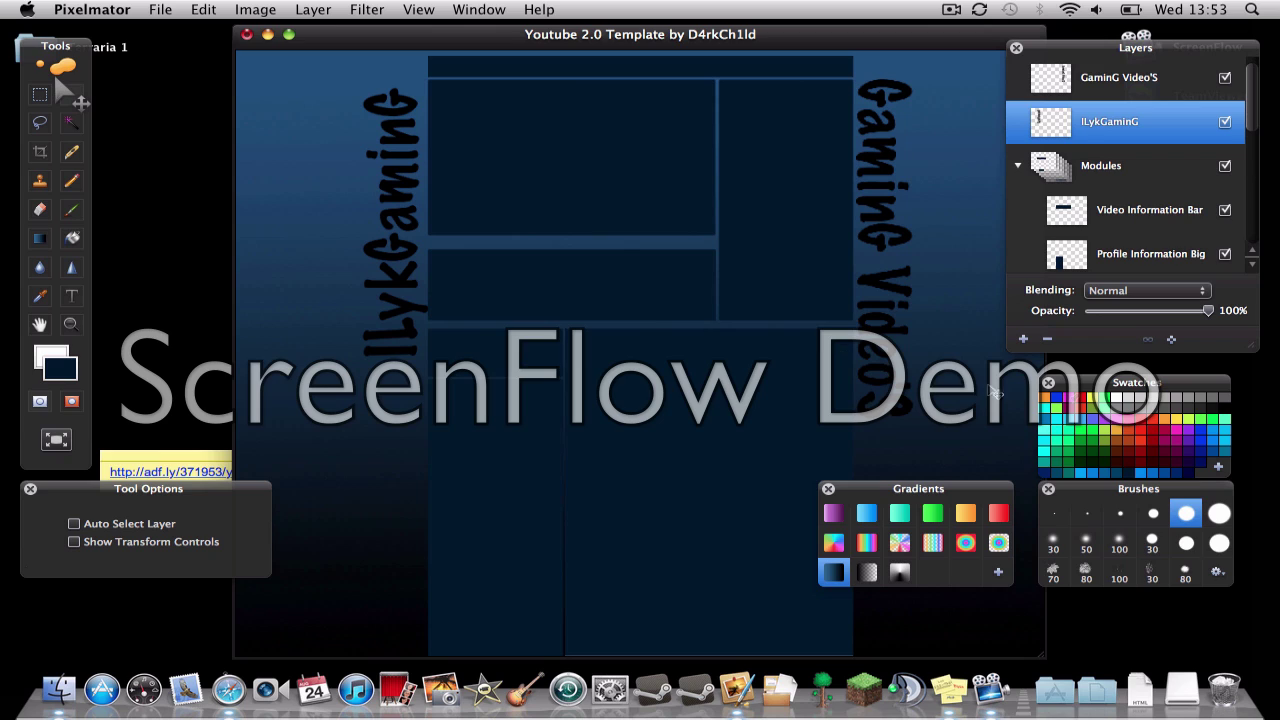
Step: Fill every letter of the vertical ILykGaminG text with white using the Paint Bucket
left_click(1124, 393)
left_click(72, 238)
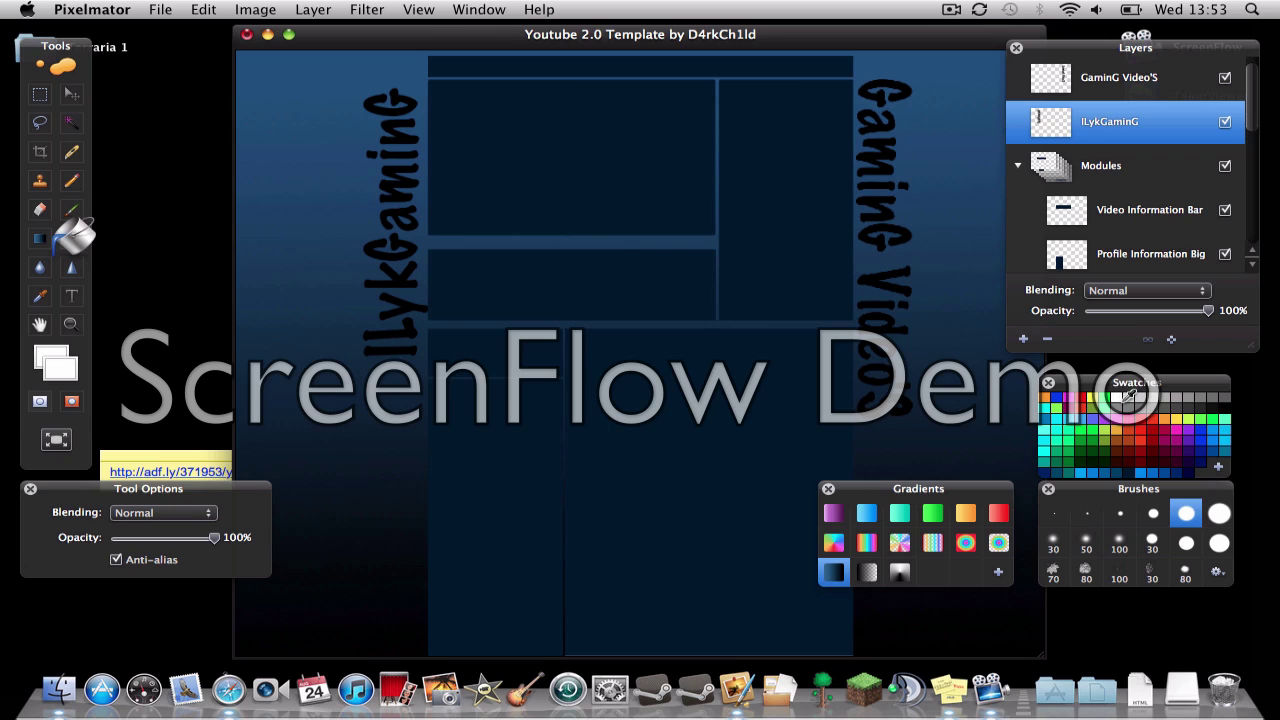
left_click(405, 92)
left_click(407, 119)
left_click(403, 154)
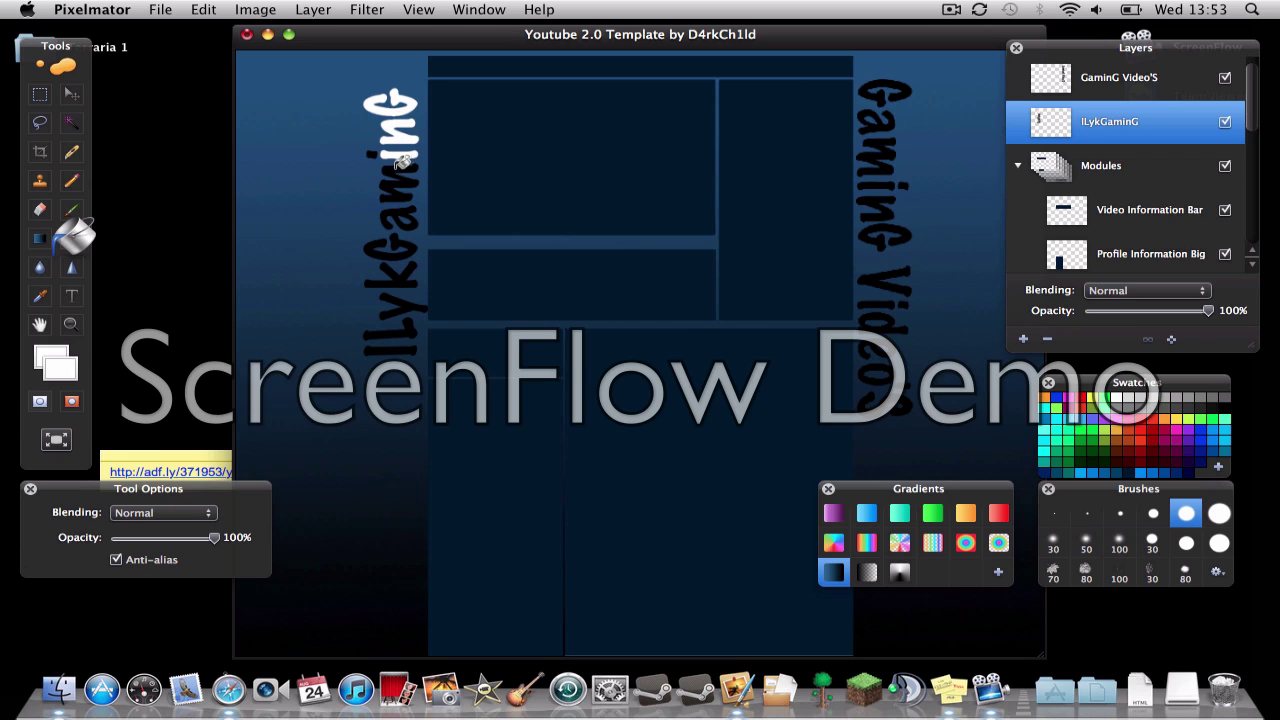
left_click(404, 178)
left_click(402, 205)
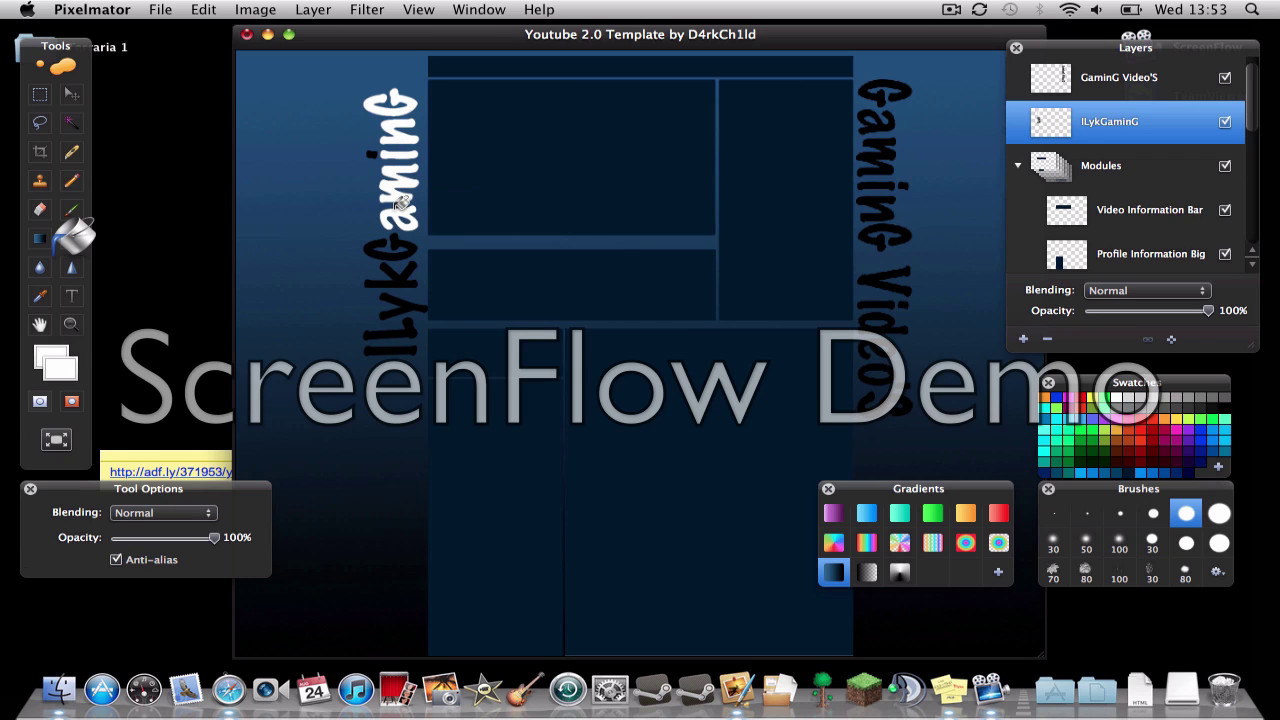
left_click(402, 242)
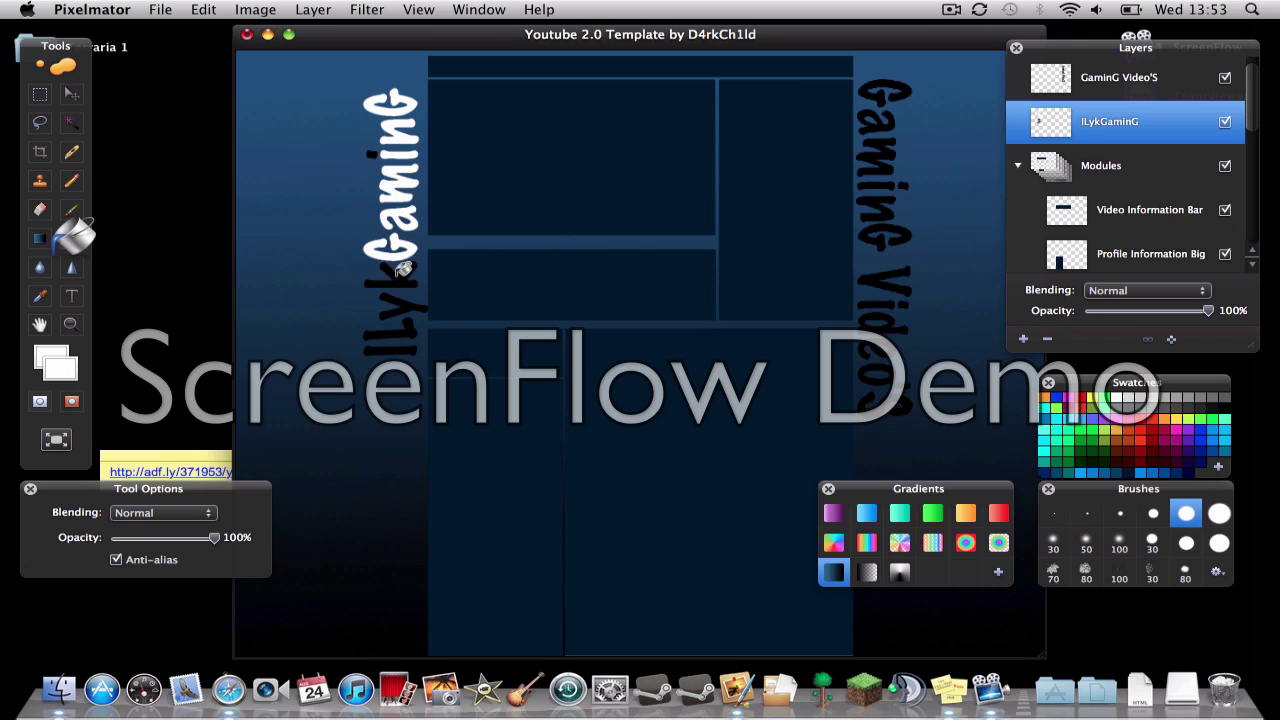
left_click(403, 268)
left_click(404, 302)
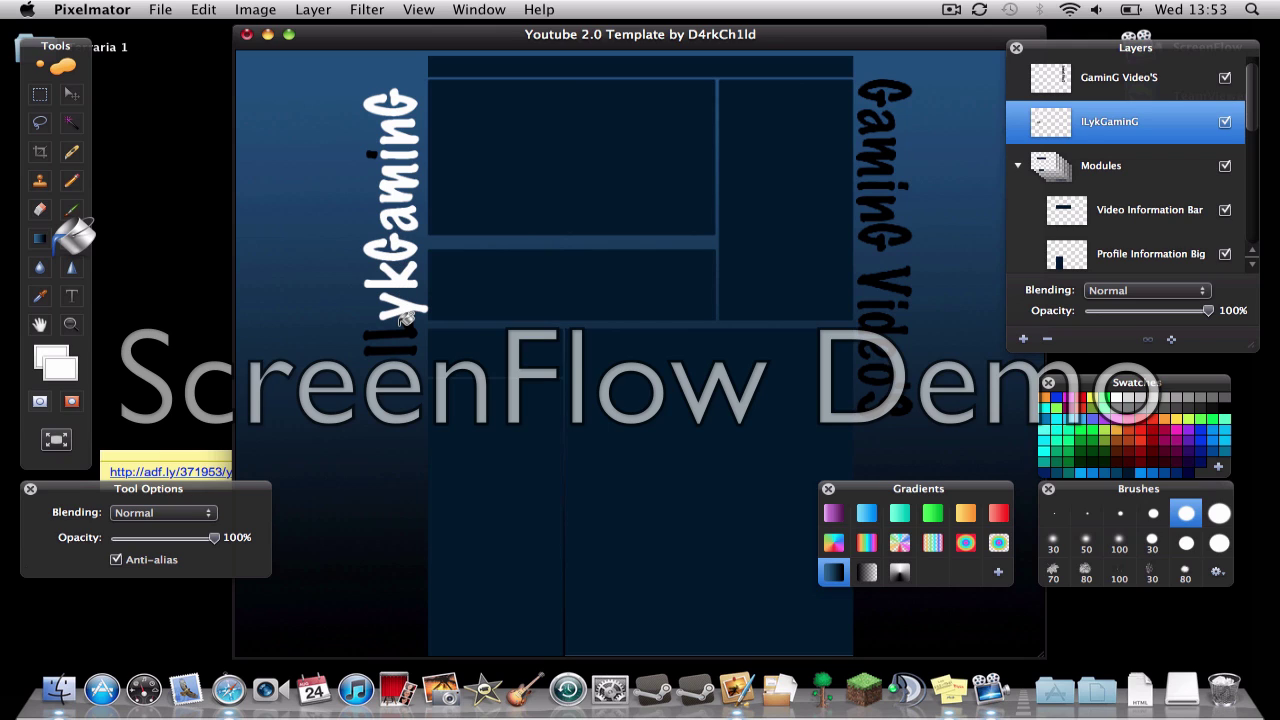
left_click(407, 327)
left_click(420, 345)
left_click(951, 10)
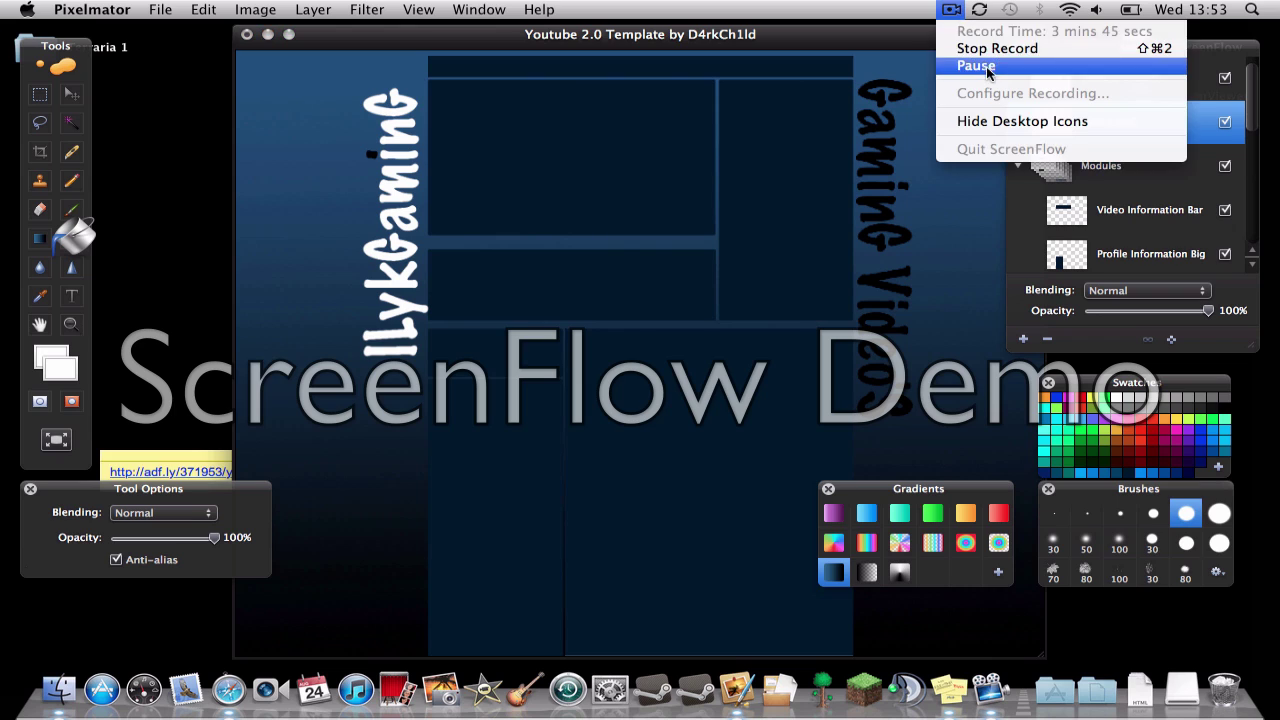
left_click(976, 66)
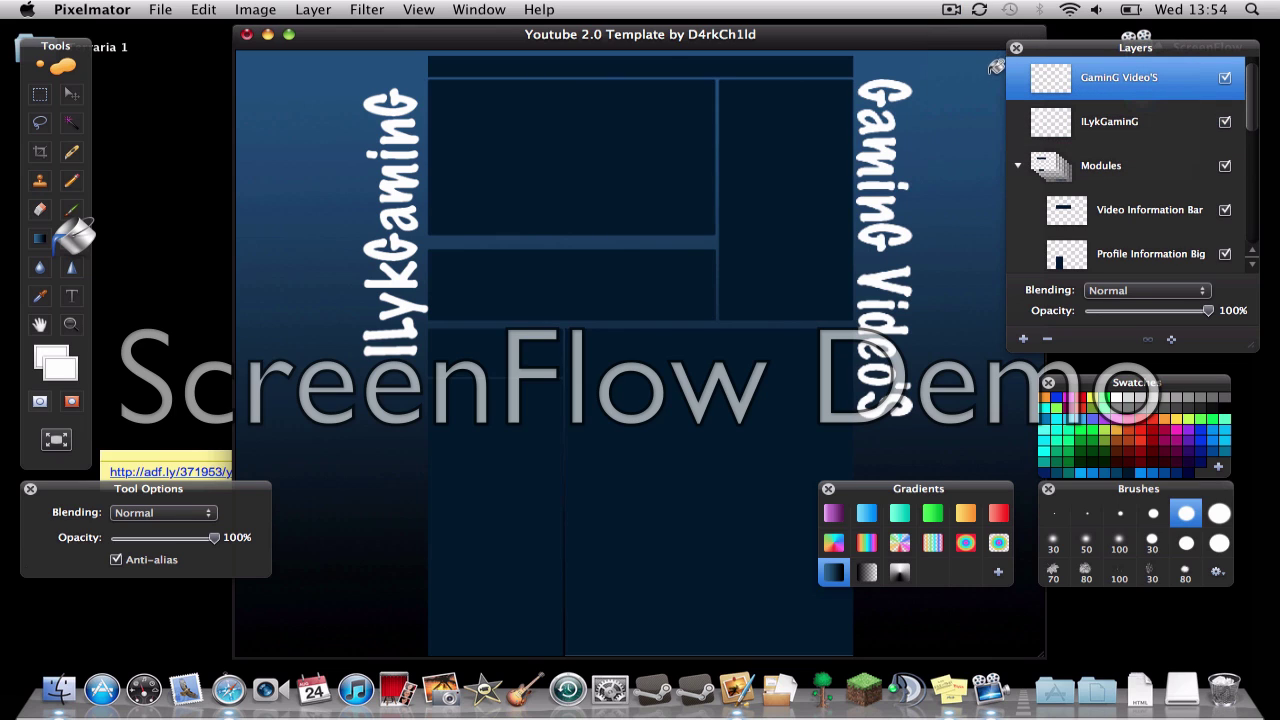
Step: Close the document, choose to save the changes and name the file "ILyk2GaminG template"
left_click(247, 34)
left_click(800, 137)
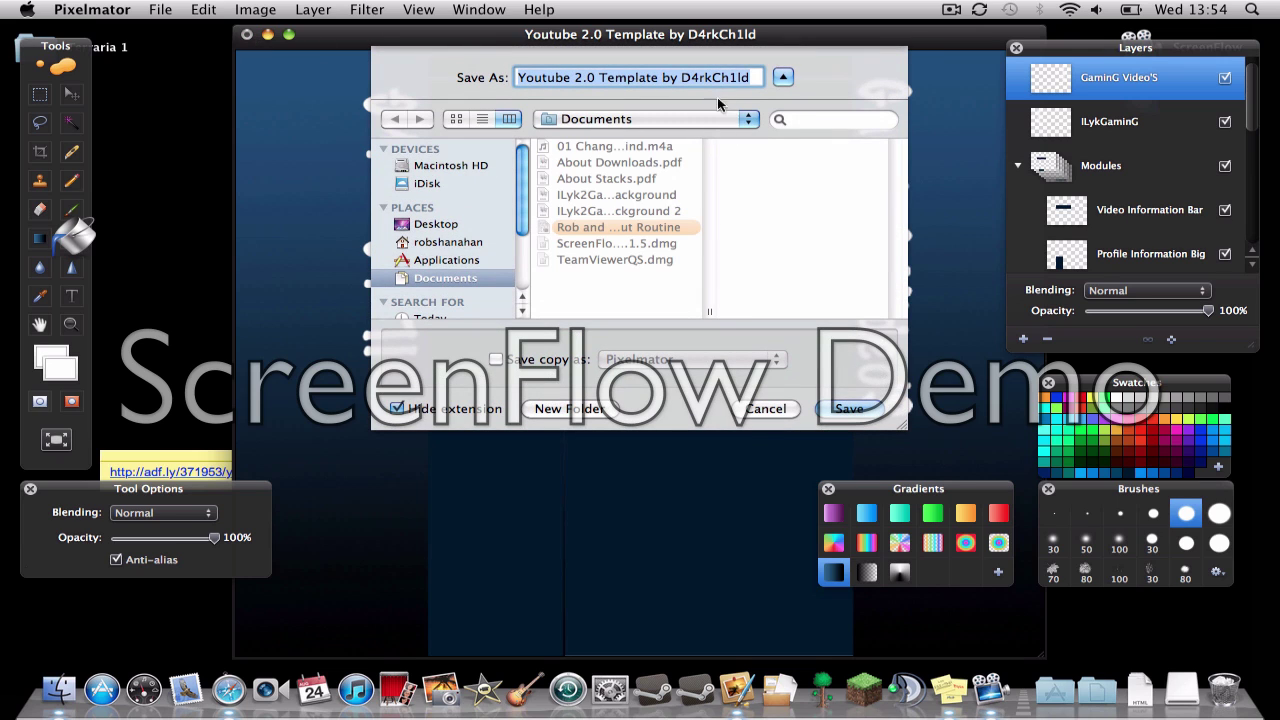
key("BackSpace")
type("I")
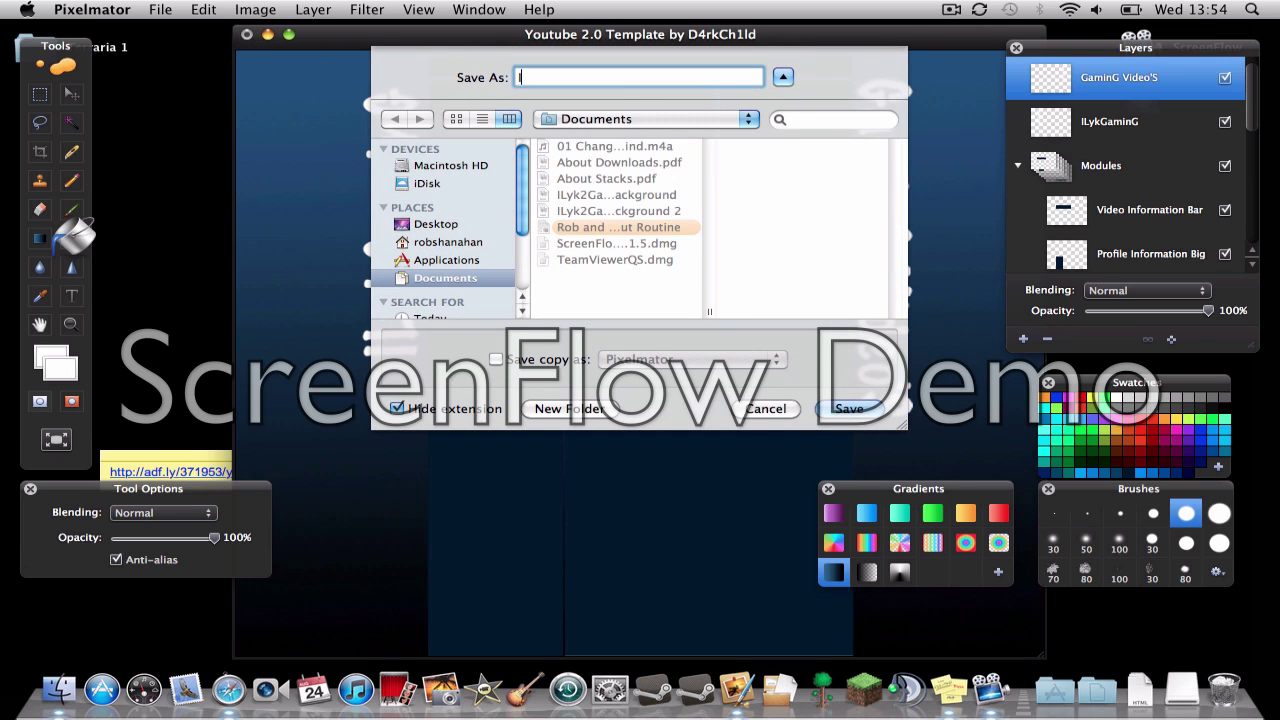
type("Lyk2GaminG template")
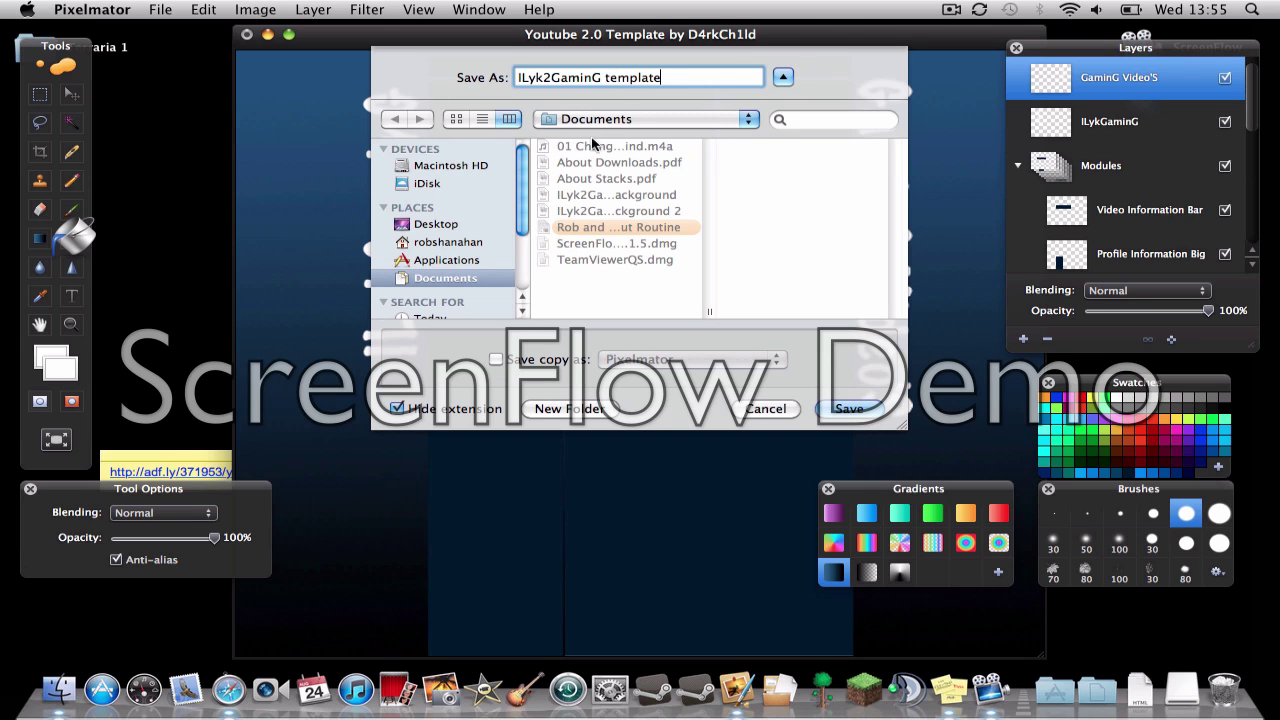
Step: Save the file as a JPEG copy in the Documents folder
left_click(498, 362)
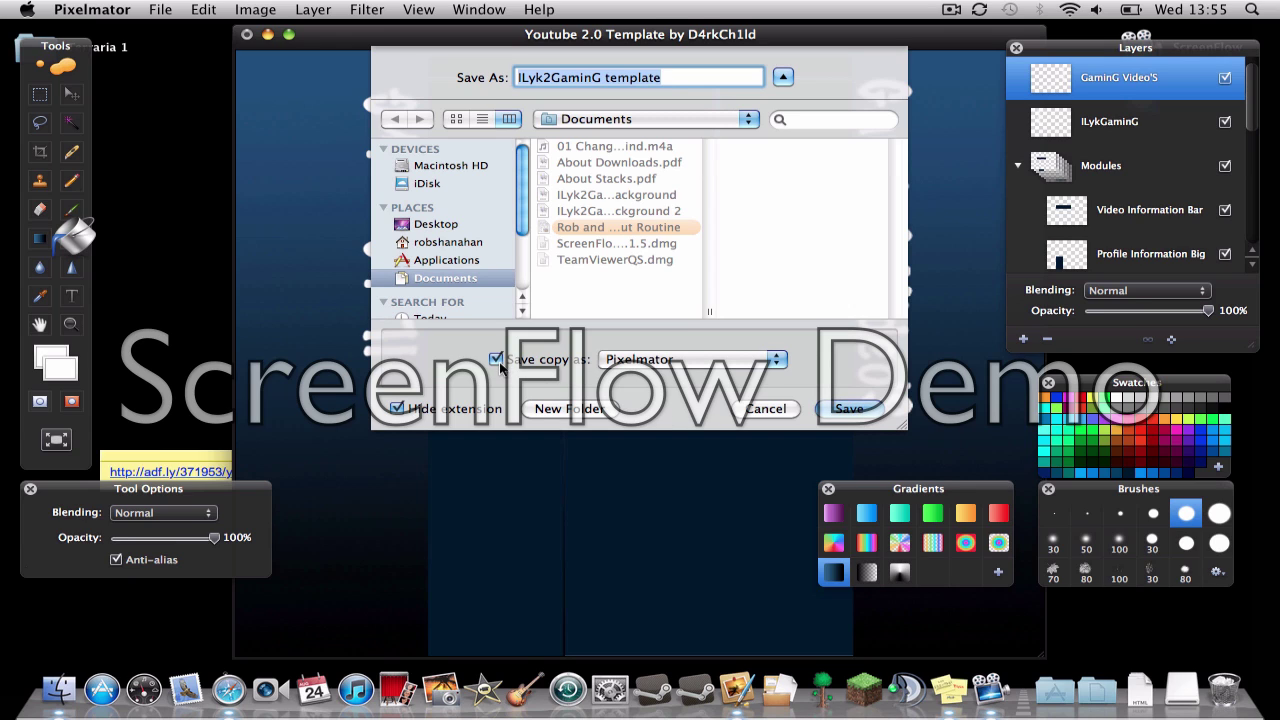
left_click(778, 360)
left_click(758, 397)
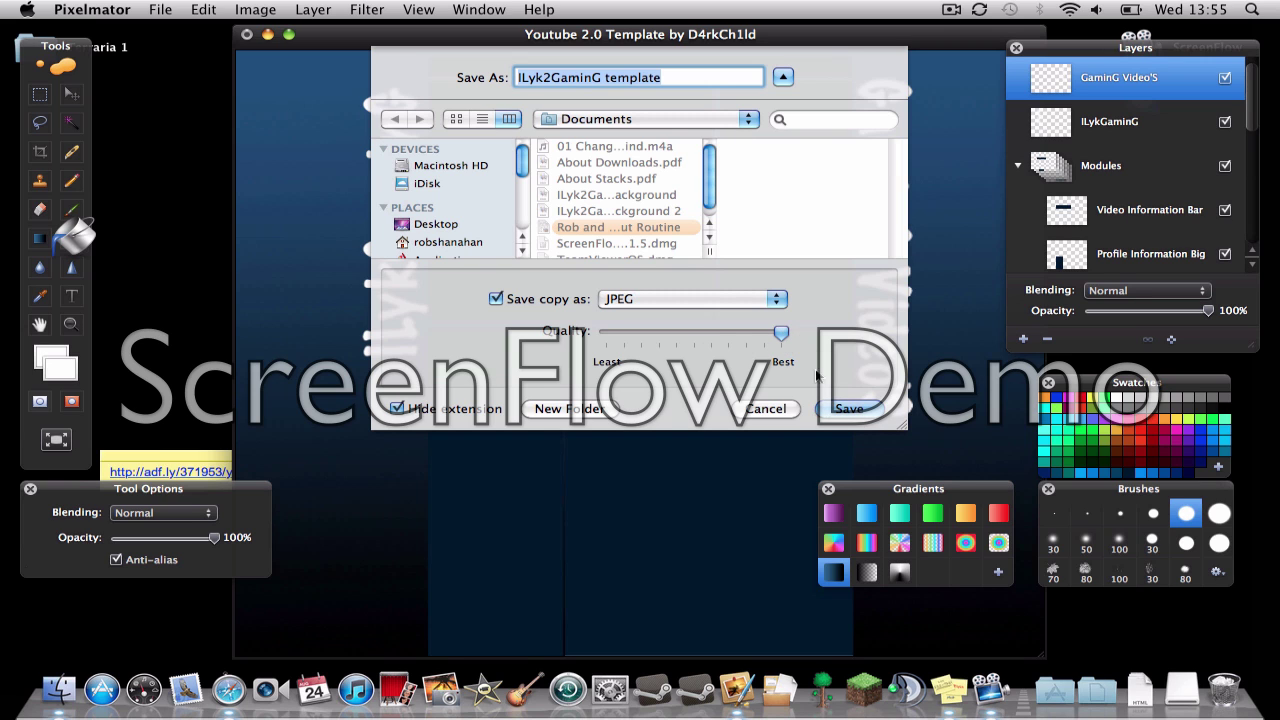
left_click(848, 408)
Step: Close the template document window and quit Pixelmator
key("super+w")
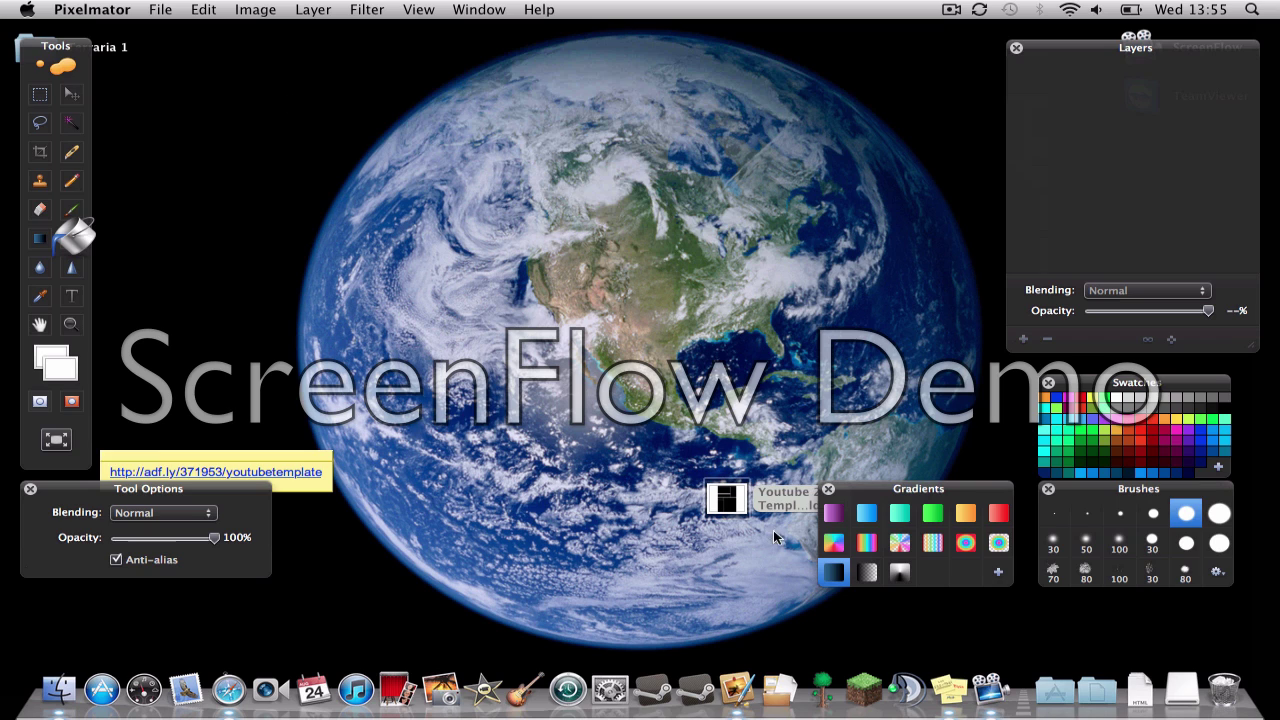
right_click(744, 698)
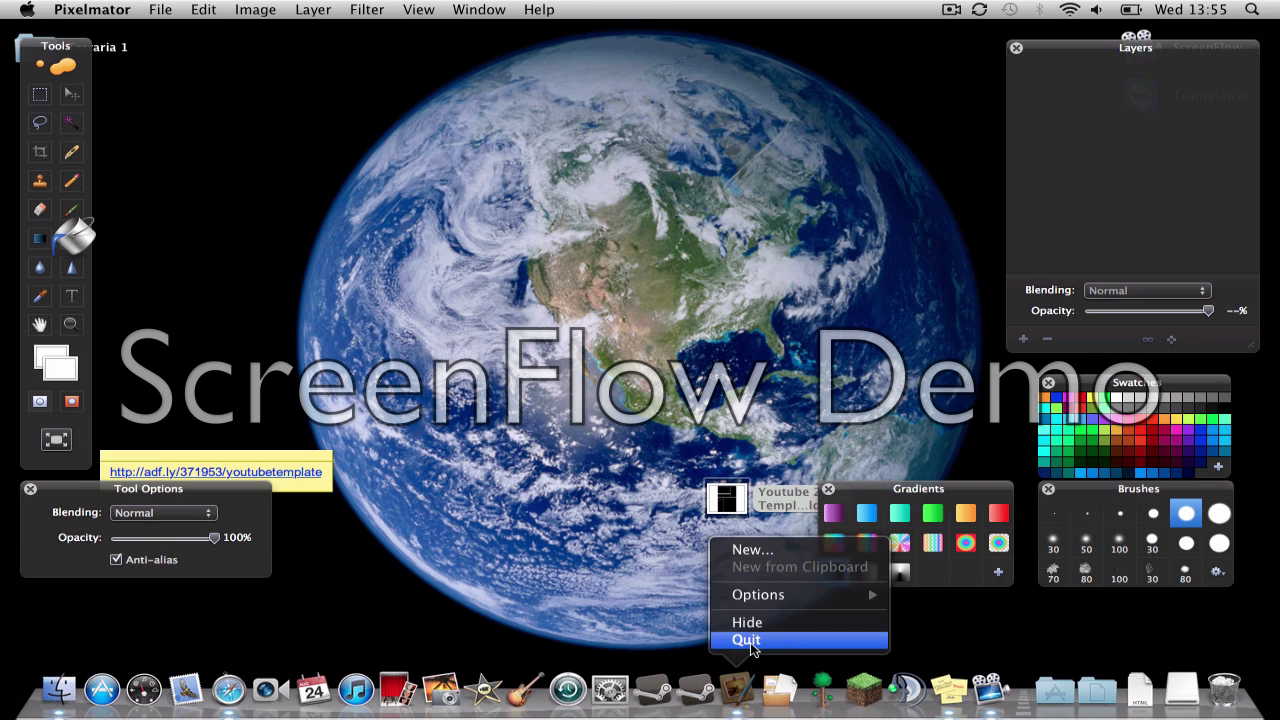
left_click(750, 640)
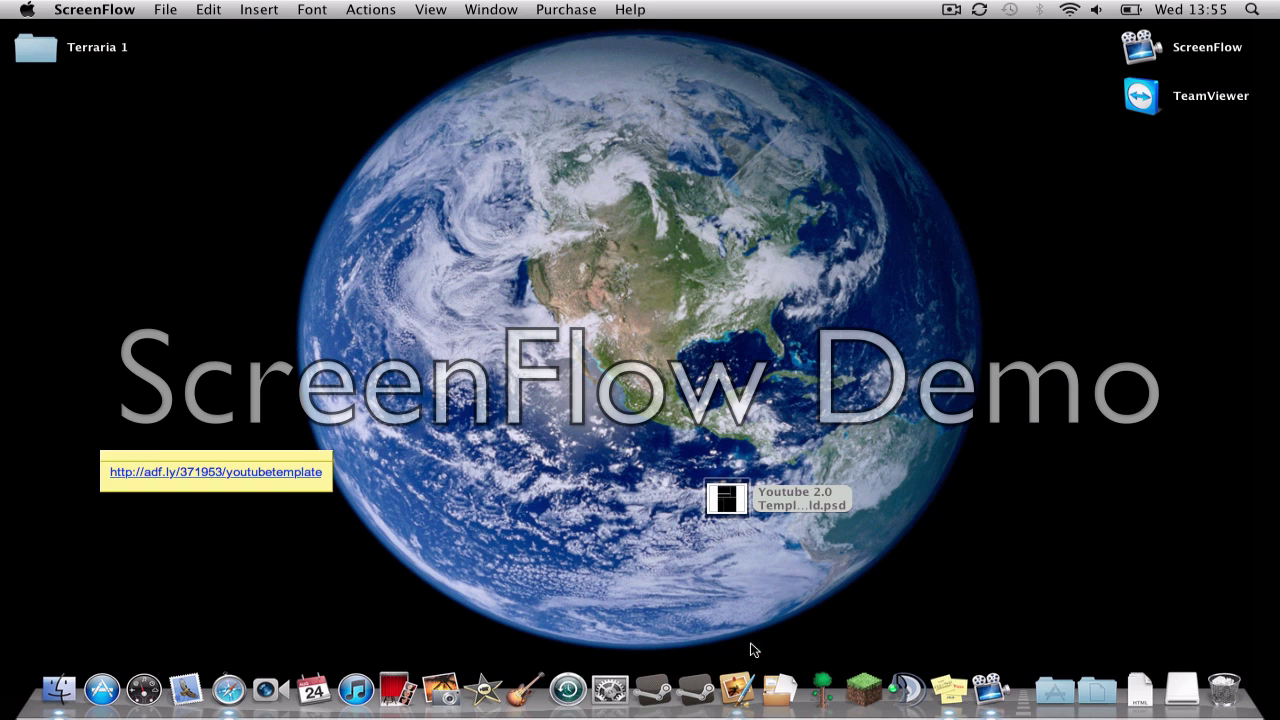
Step: Switch to Safari, open the signed-in account's channel page on YouTube and pause the video playing there
left_click(214, 700)
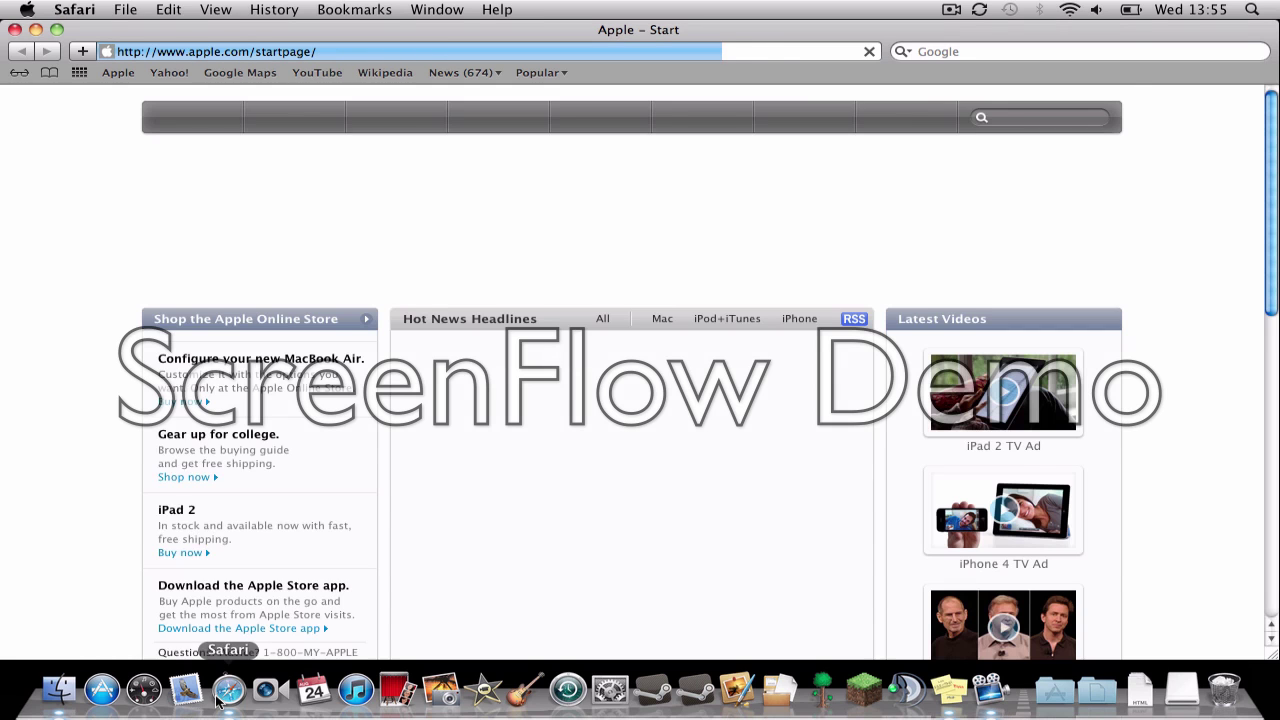
left_click(334, 73)
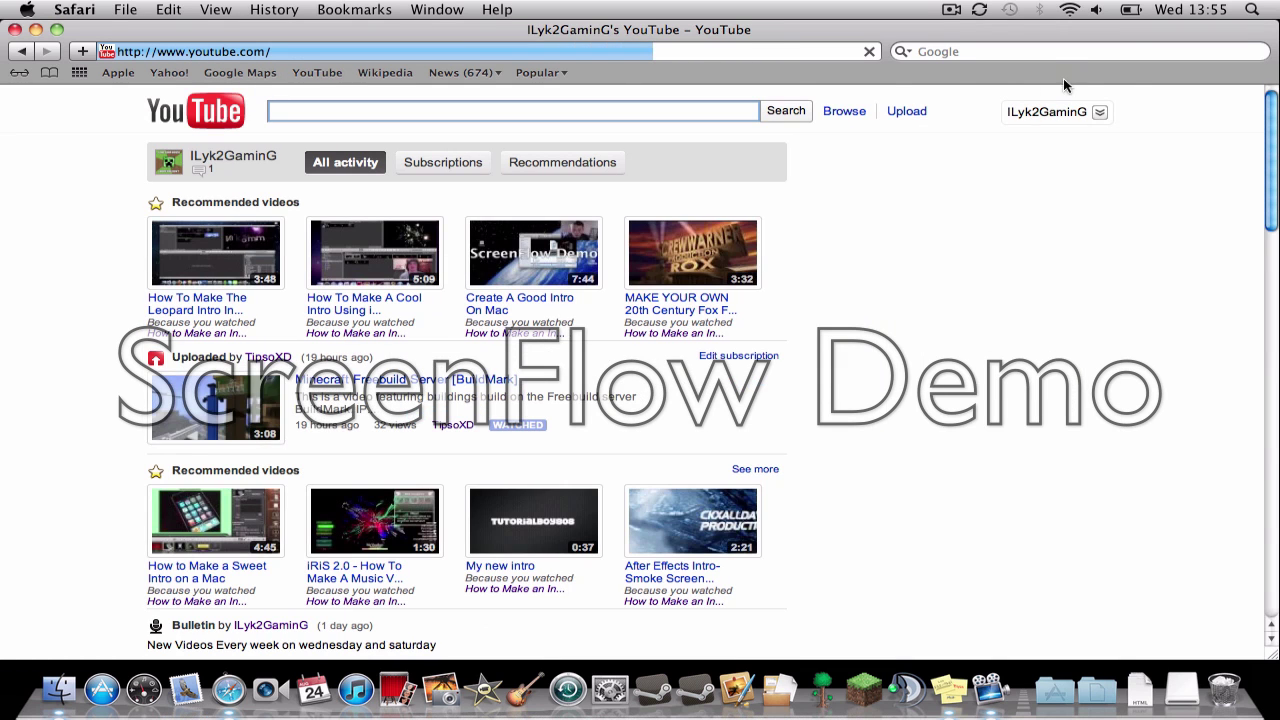
left_click(1046, 112)
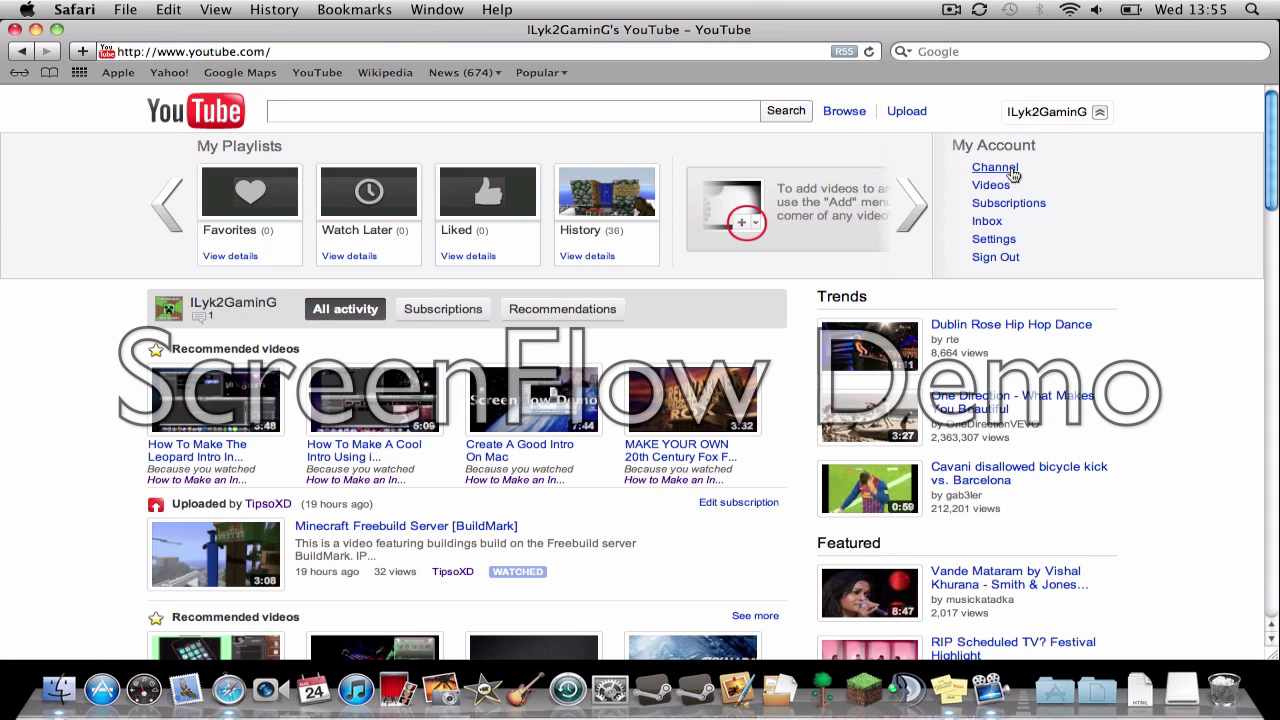
left_click(1014, 172)
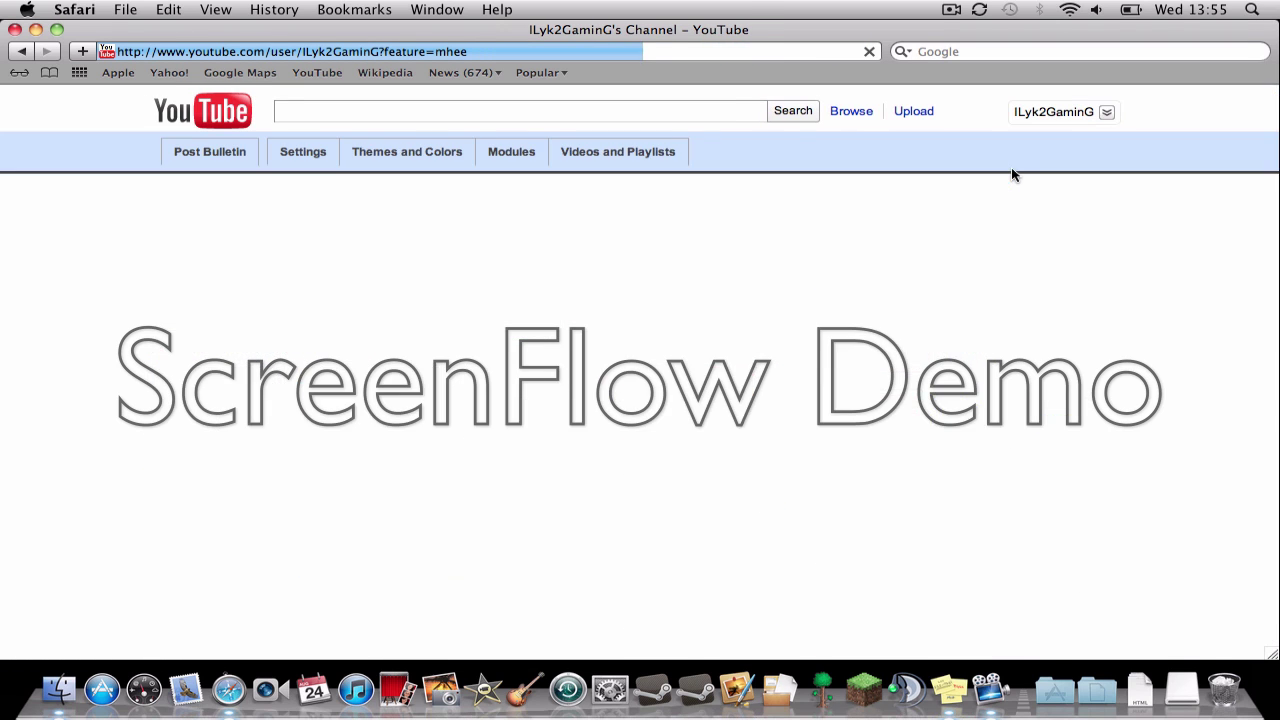
scroll(428, 313, "down", 6)
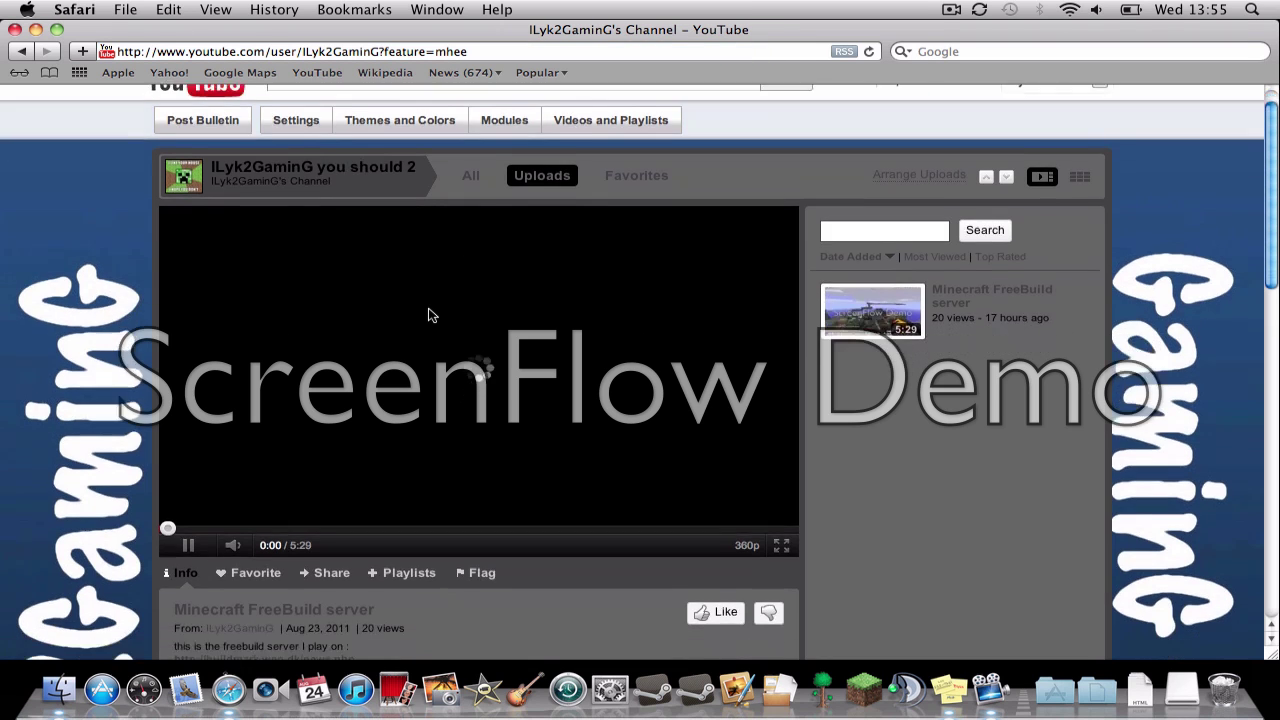
scroll(429, 314, "down", 6)
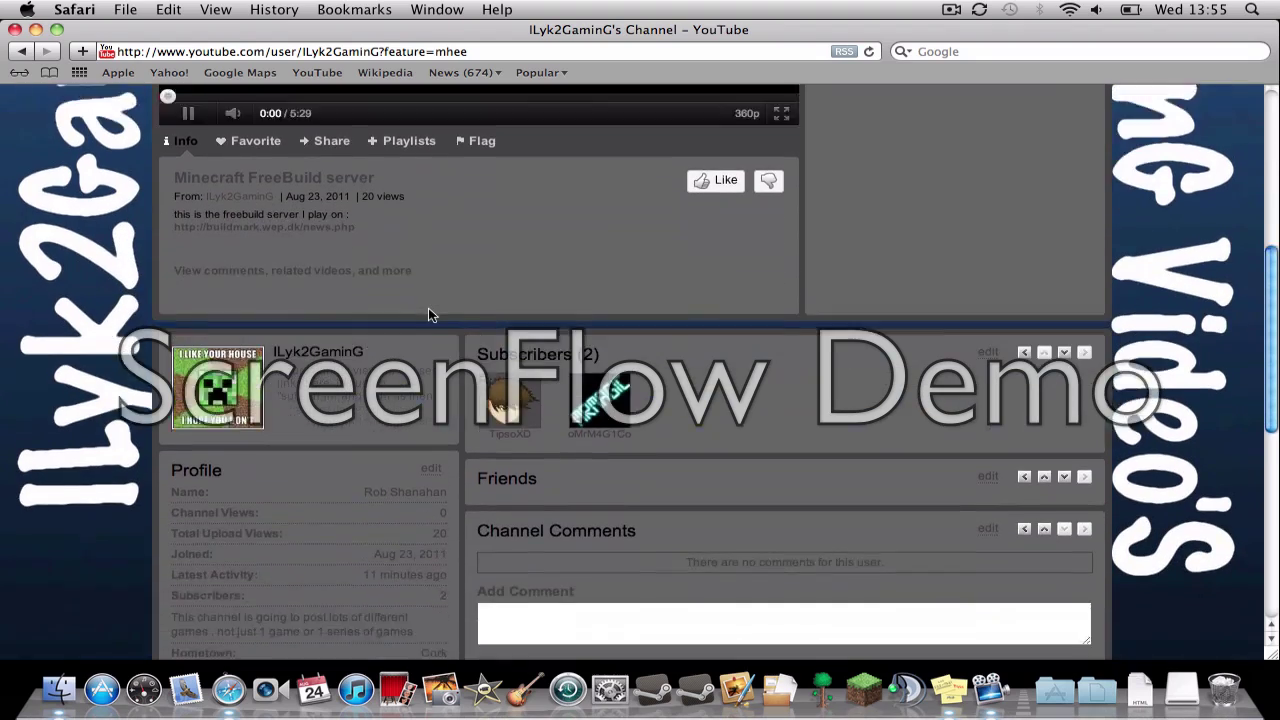
scroll(428, 313, "up", 12)
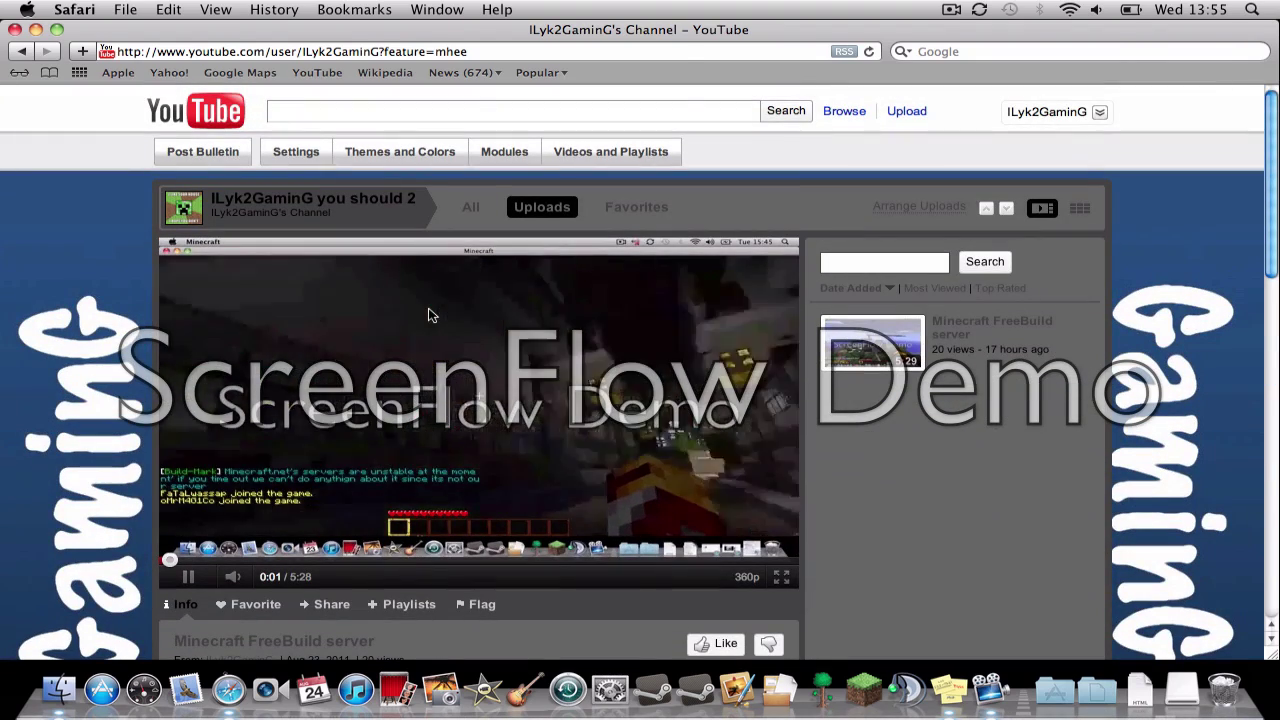
left_click(509, 389)
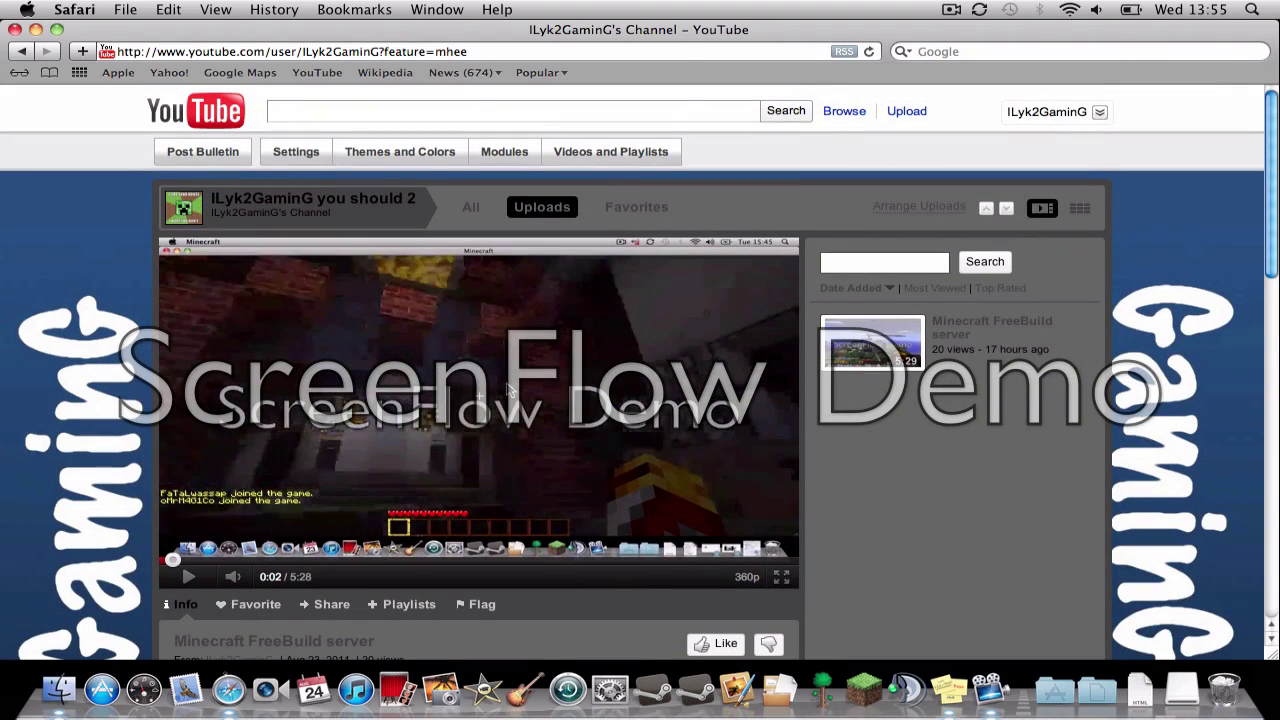
Step: Open the channel's Themes and Colors settings, choose the Princess theme and show its advanced options
left_click(425, 158)
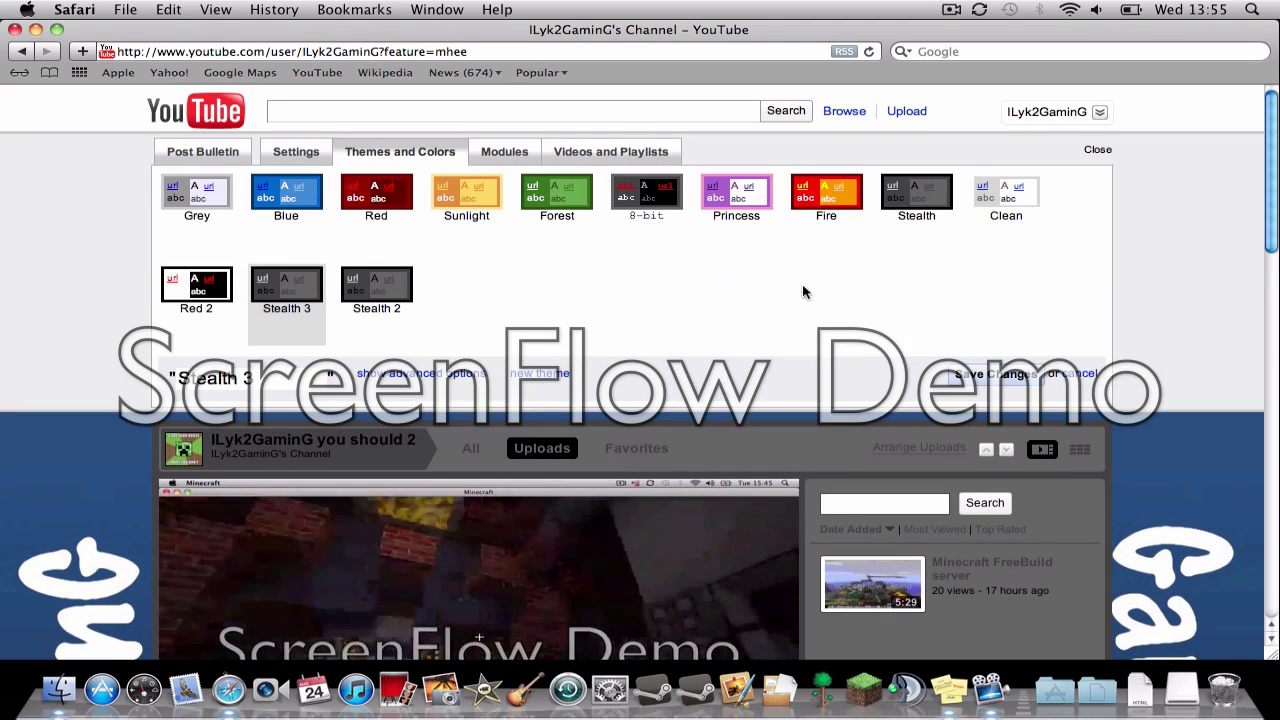
left_click(905, 203)
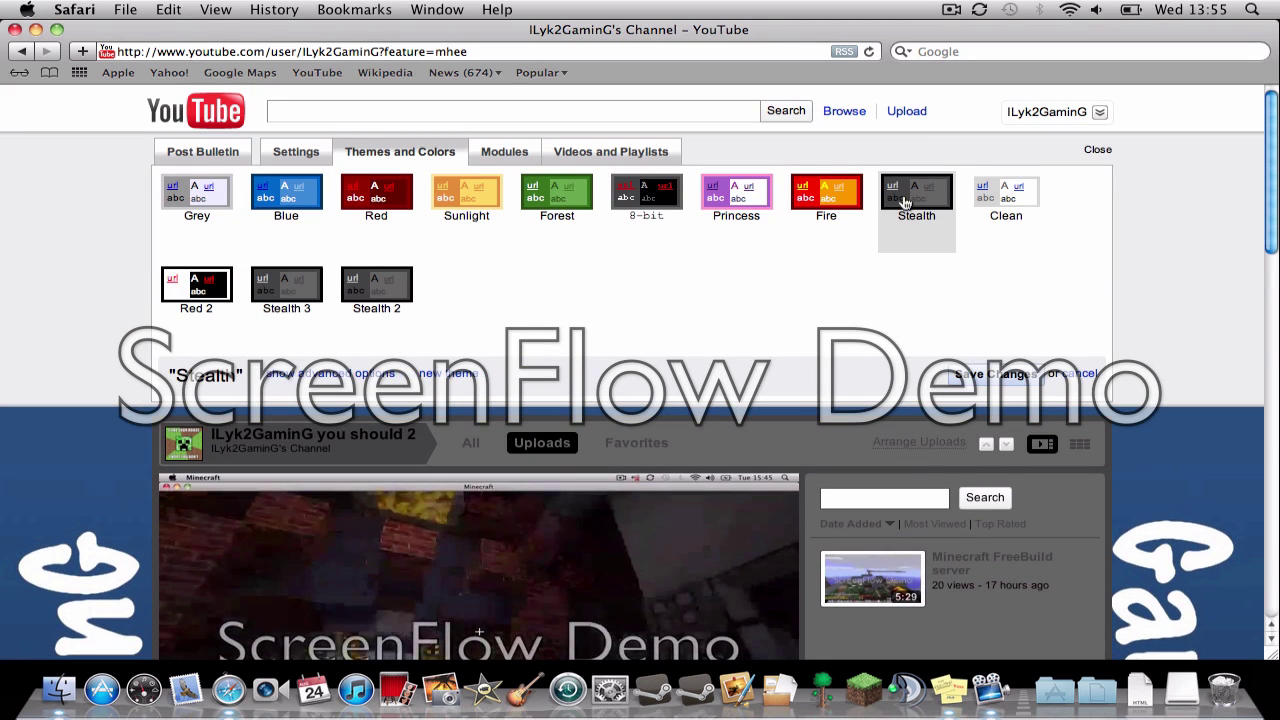
left_click(717, 191)
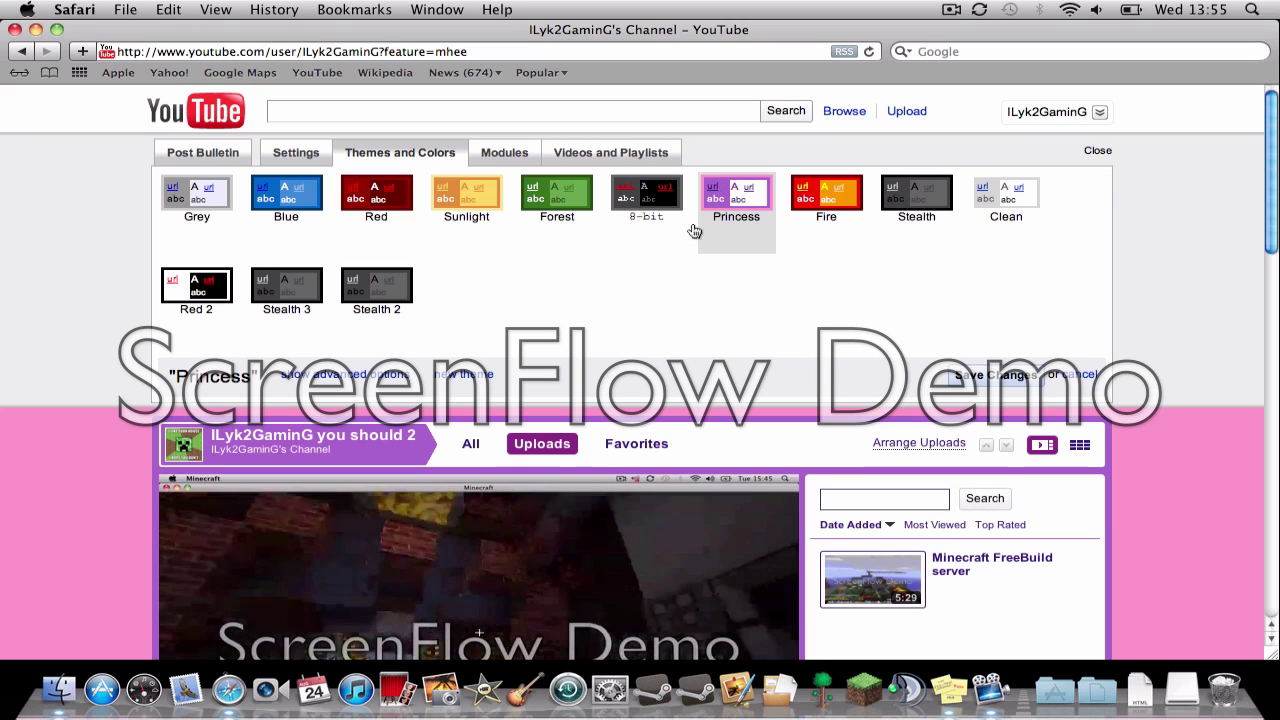
left_click(388, 377)
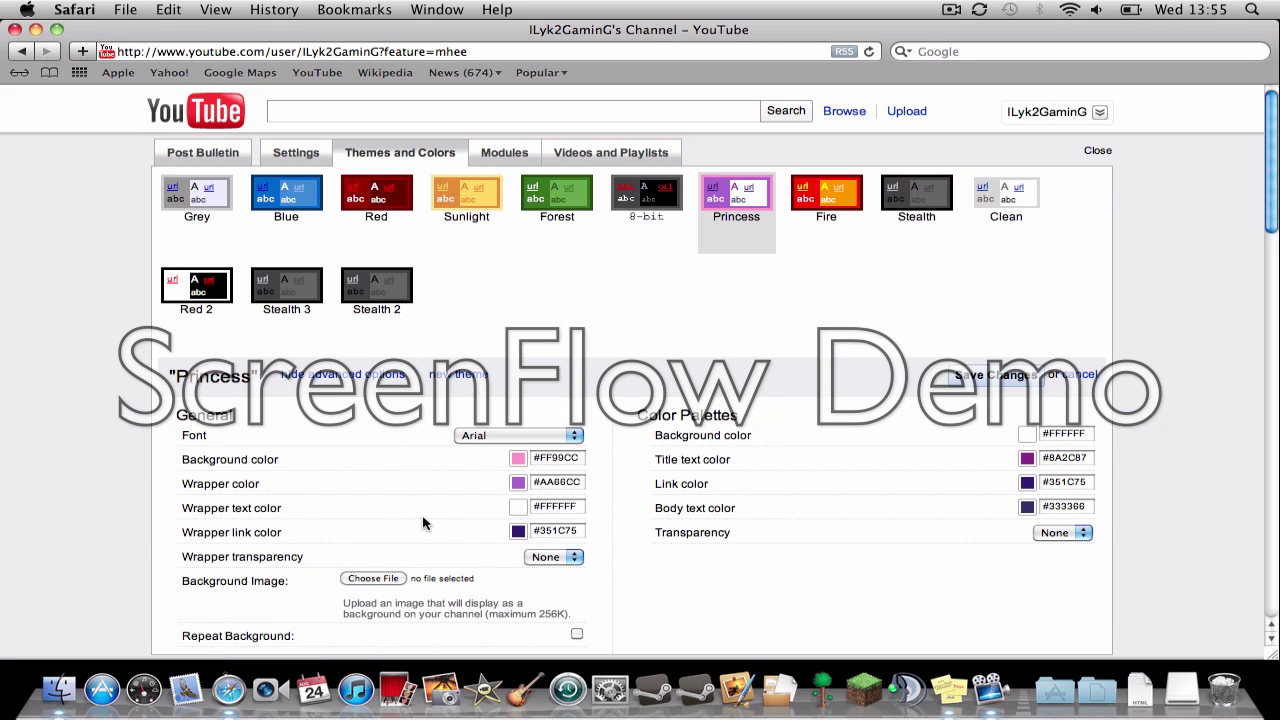
Step: Upload the ILyk2GaminG template file from the Documents folder as the Princess theme's background image
left_click(388, 580)
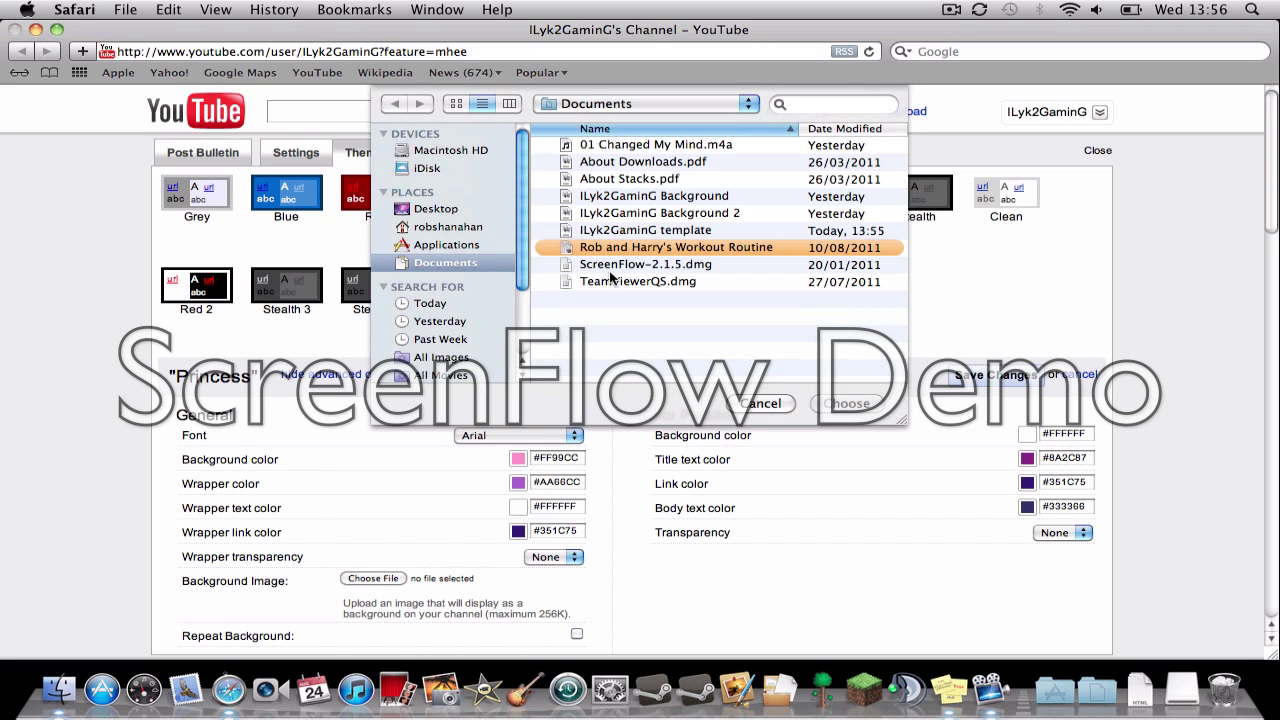
left_click(630, 234)
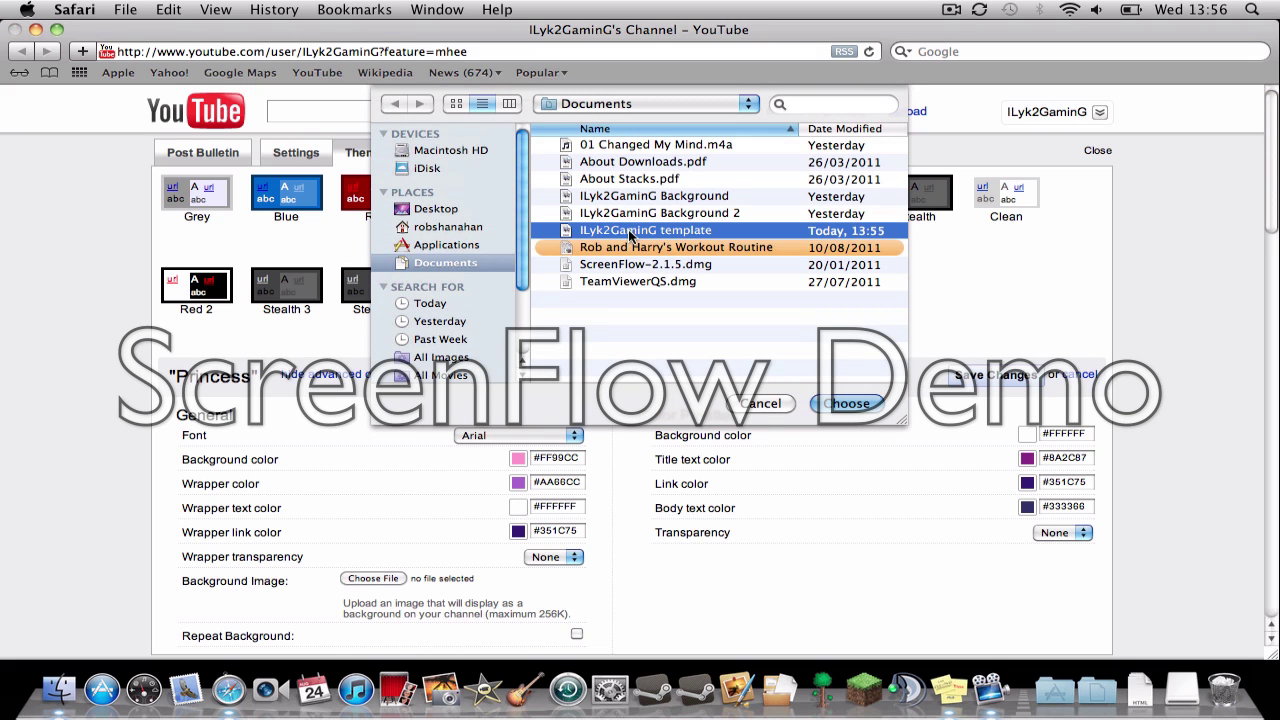
left_click(846, 403)
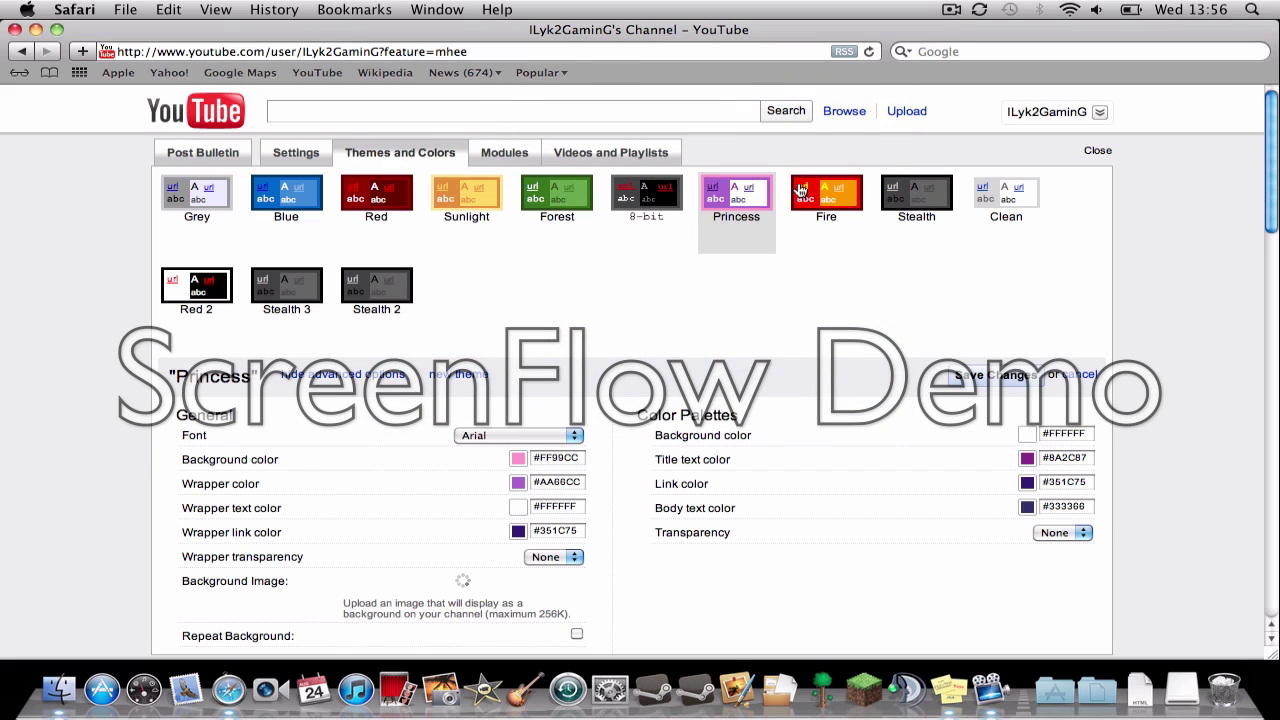
left_click(951, 9)
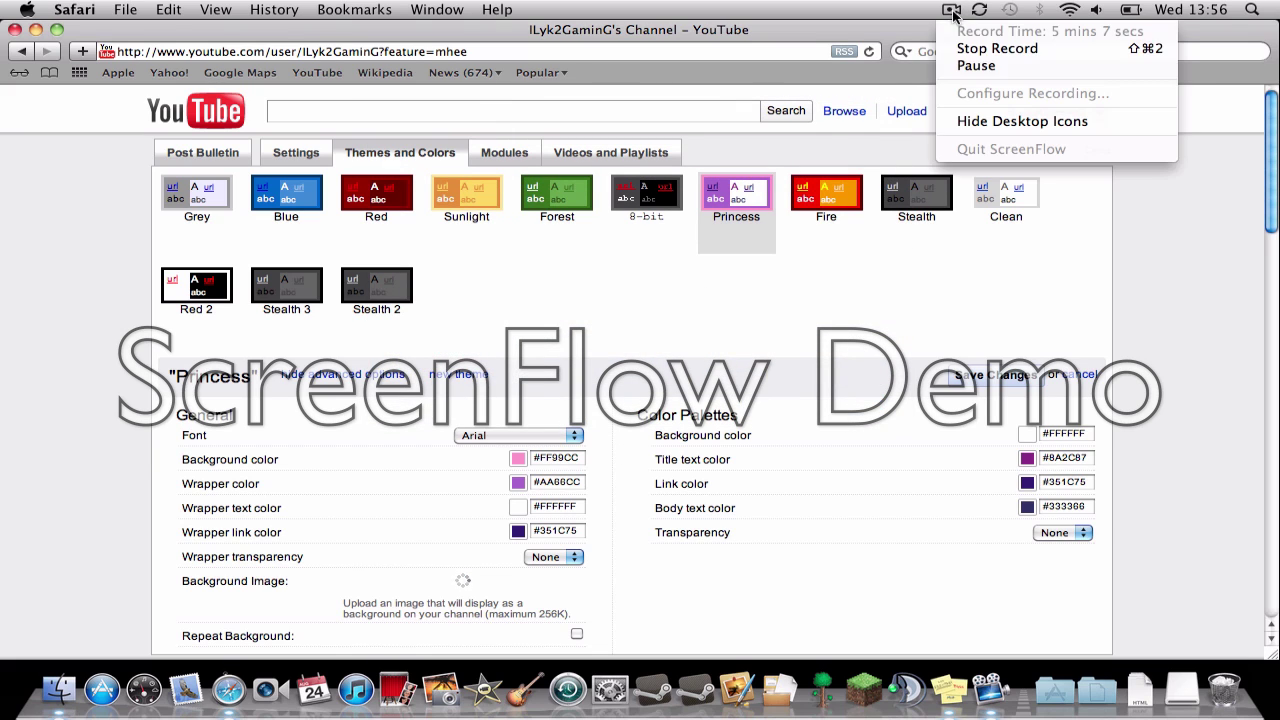
left_click(967, 65)
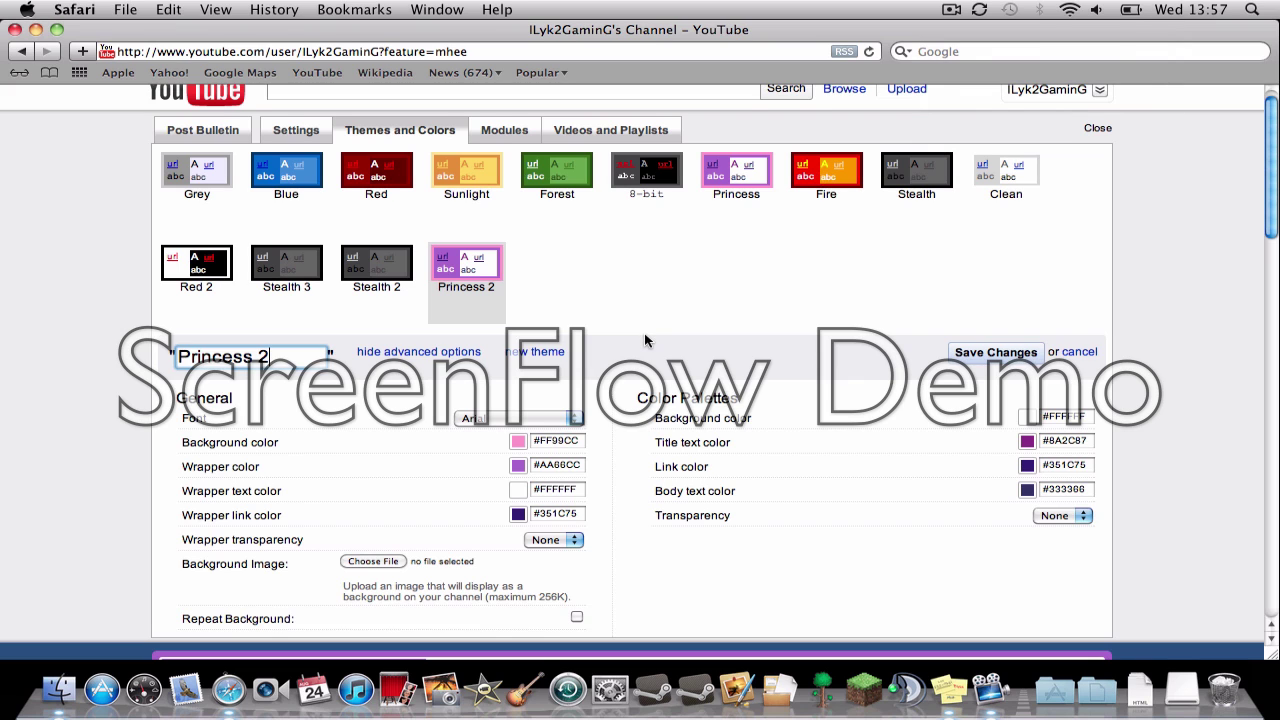
Step: Examine the uploaded background and its side text down the whole channel page in the Princess 2 theme preview
scroll(645, 341, "down", 10)
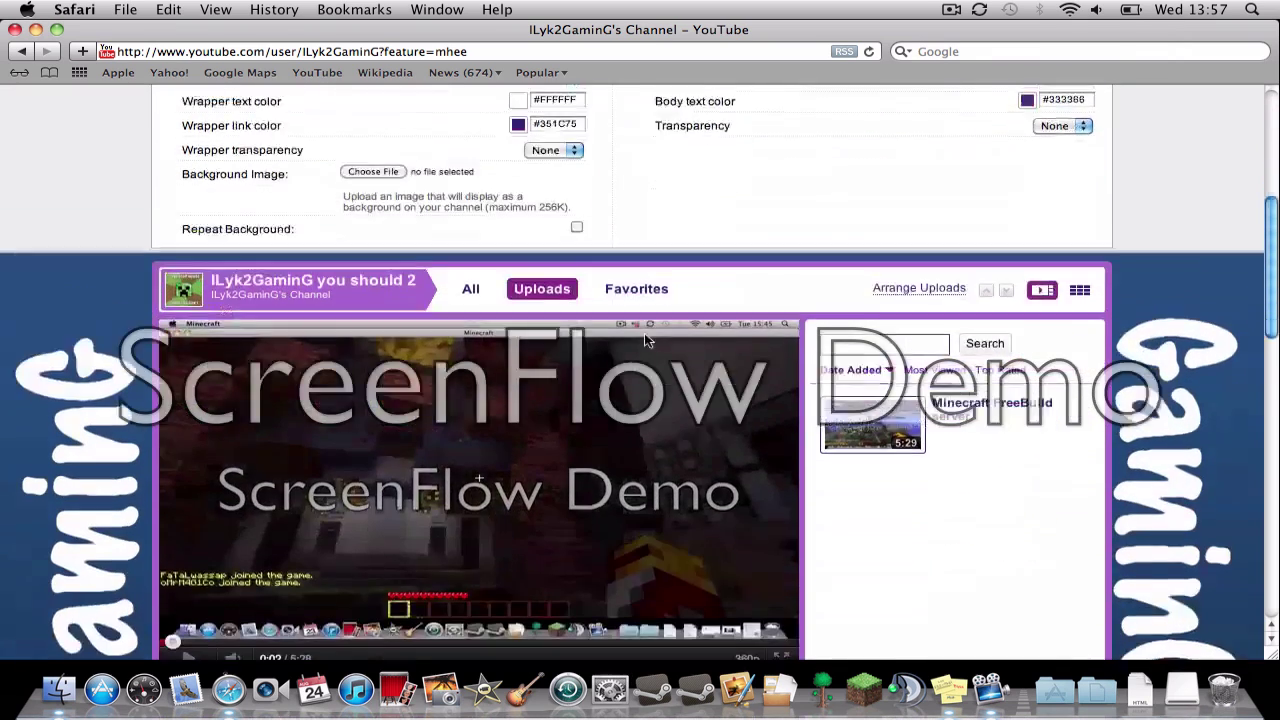
scroll(645, 341, "down", 4)
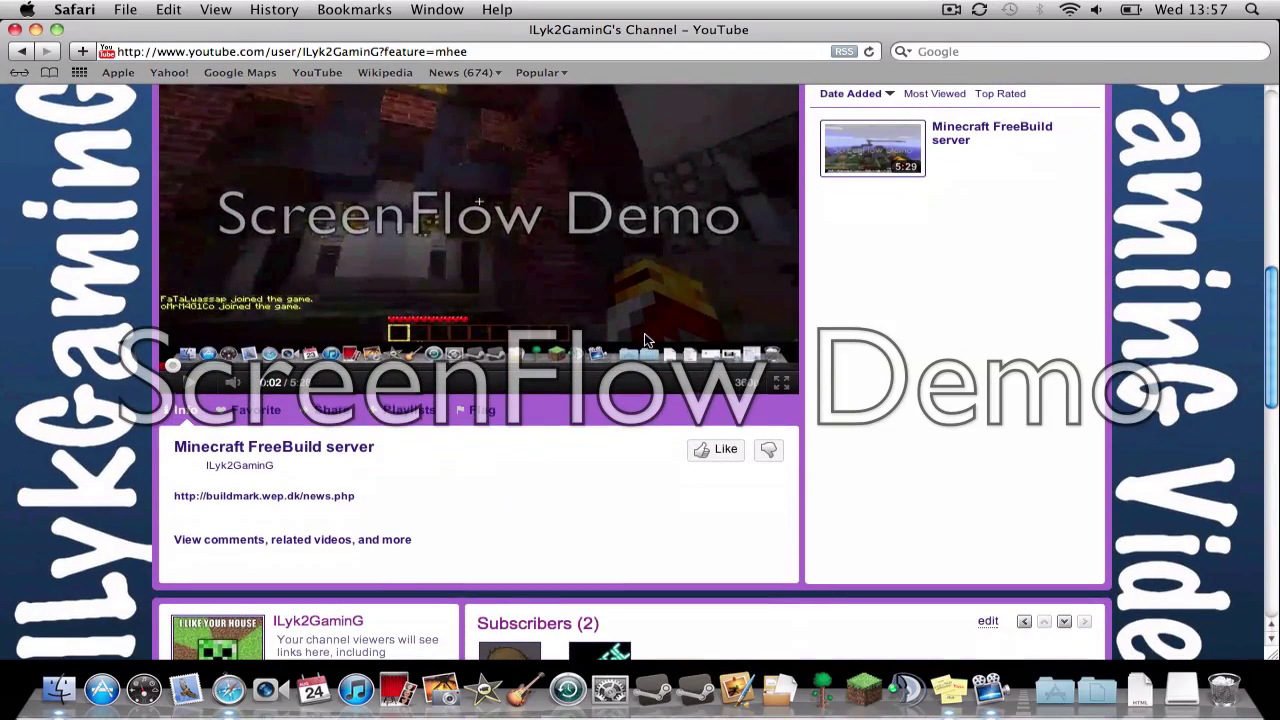
scroll(645, 341, "down", 15)
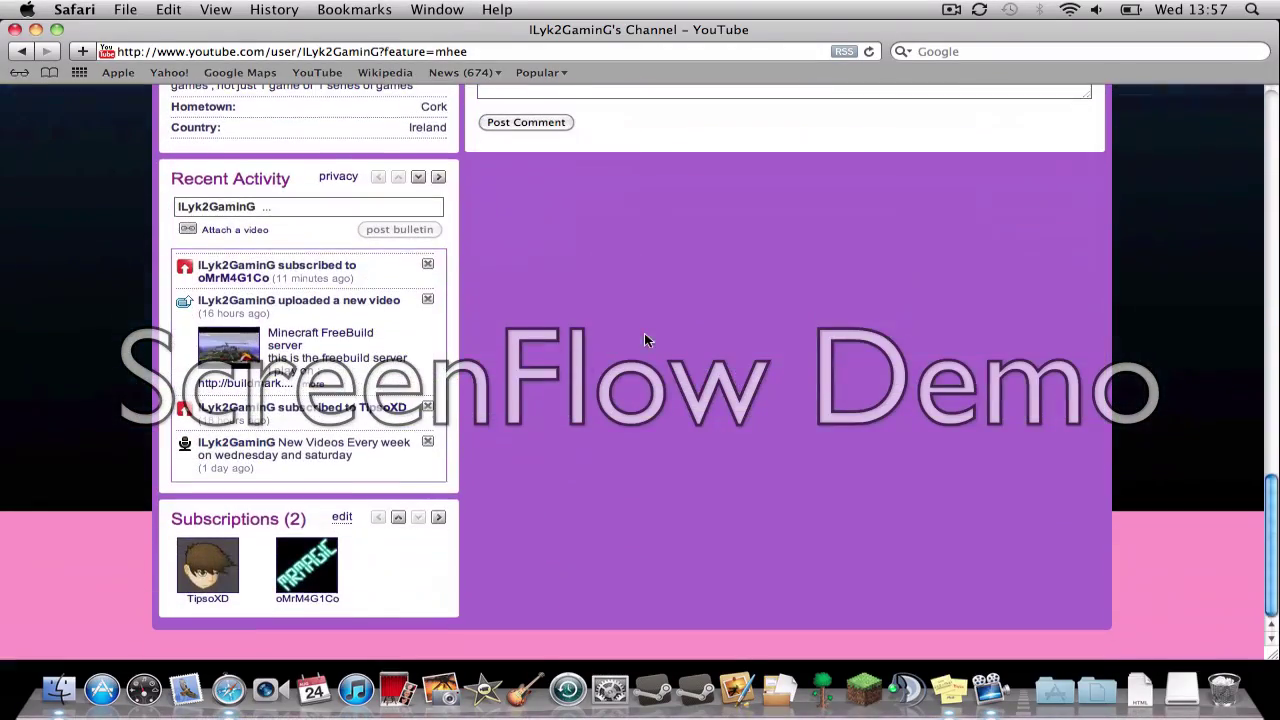
Step: Switch the channel to the plain Stealth theme and preview the page with it
scroll(907, 621, "up", 20)
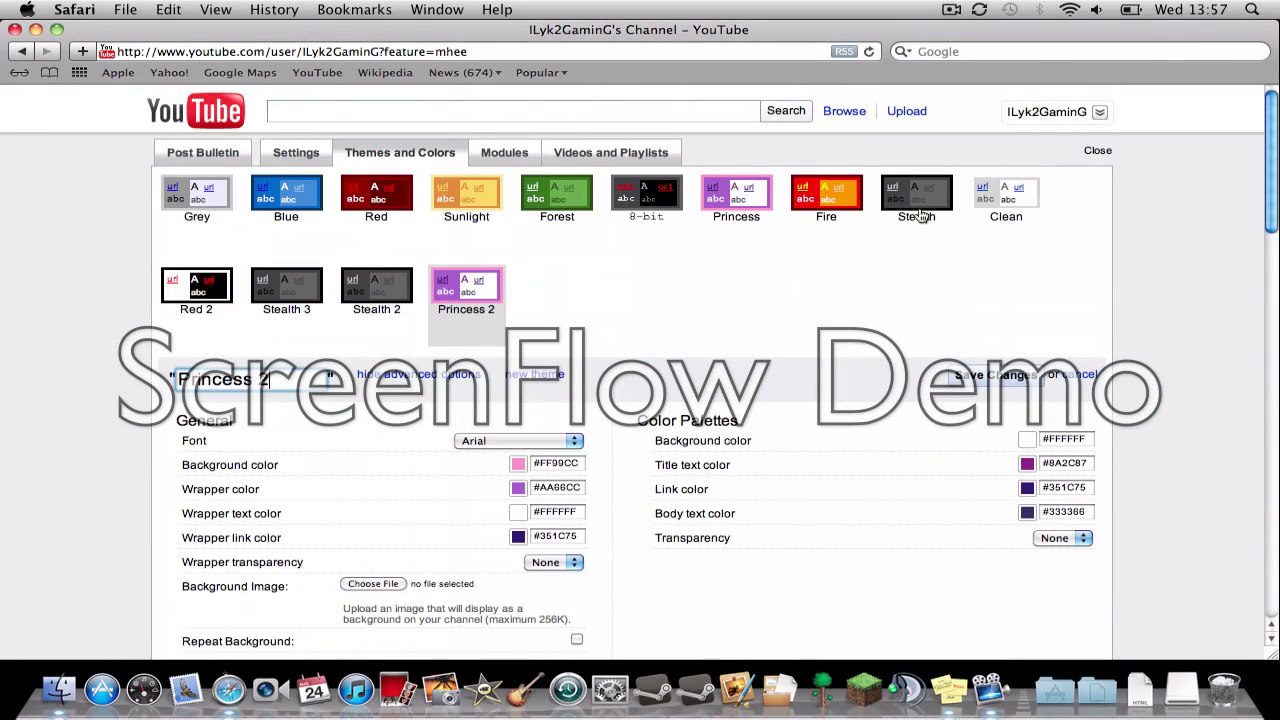
left_click(918, 200)
scroll(780, 418, "down", 7)
scroll(780, 418, "down", 5)
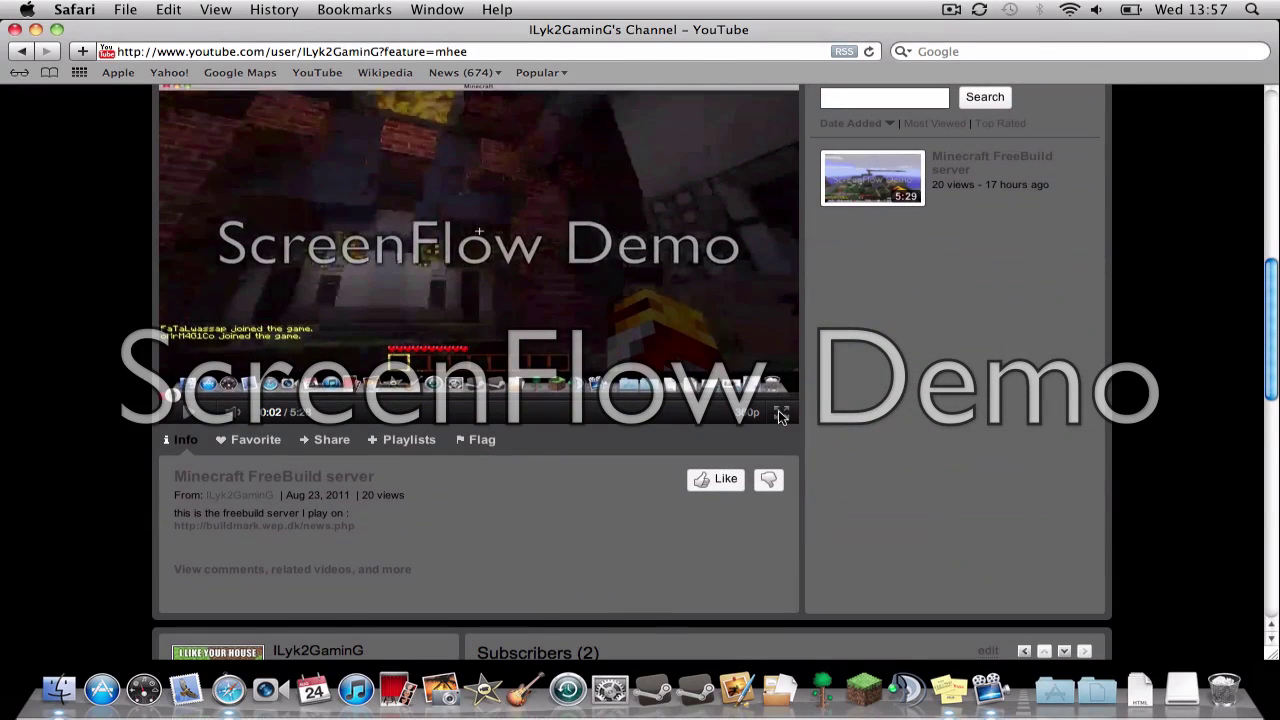
scroll(780, 418, "down", 3)
Step: Choose the custom Stealth 2 theme and preview its background image beside the channel's video
scroll(780, 418, "up", 10)
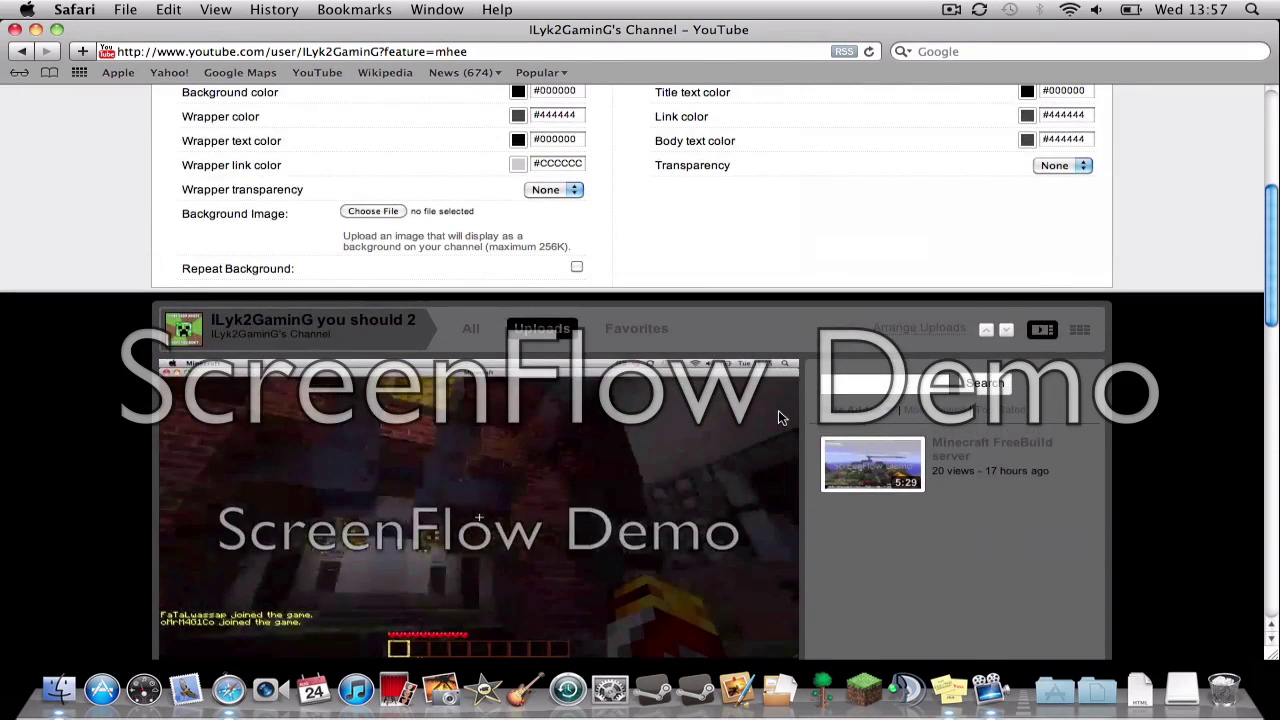
mouse_move(387, 258)
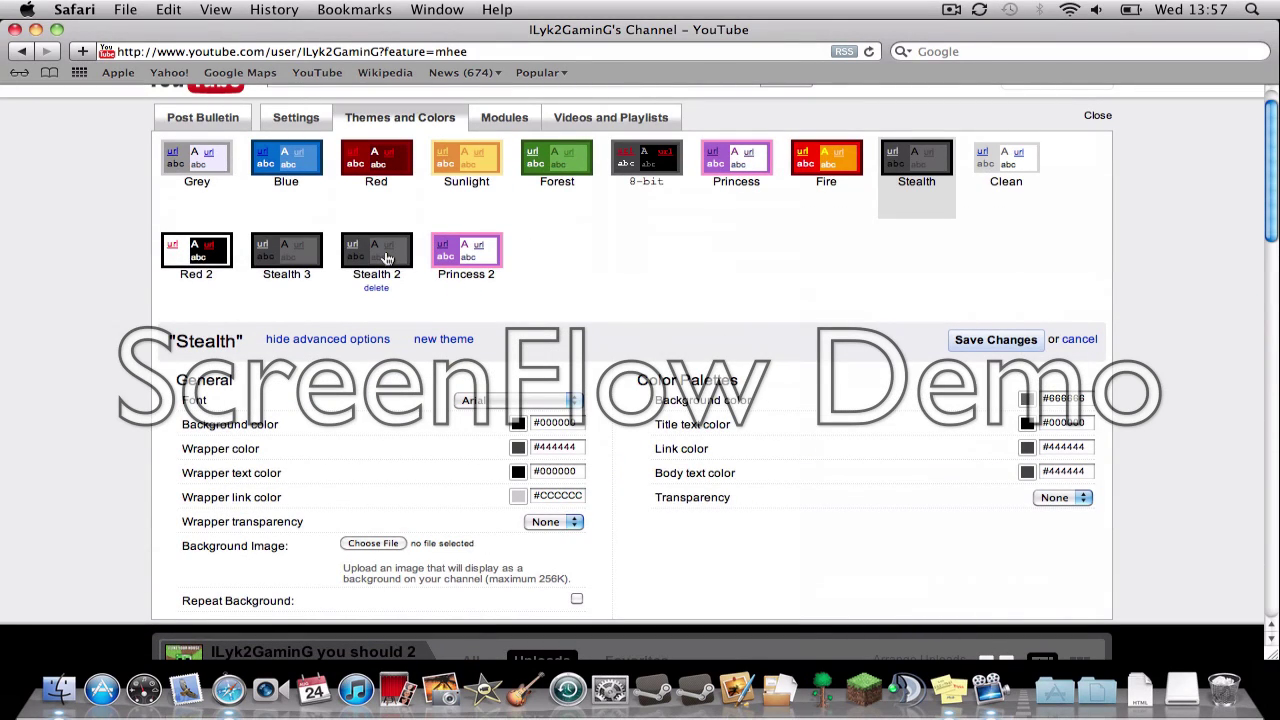
left_click(387, 258)
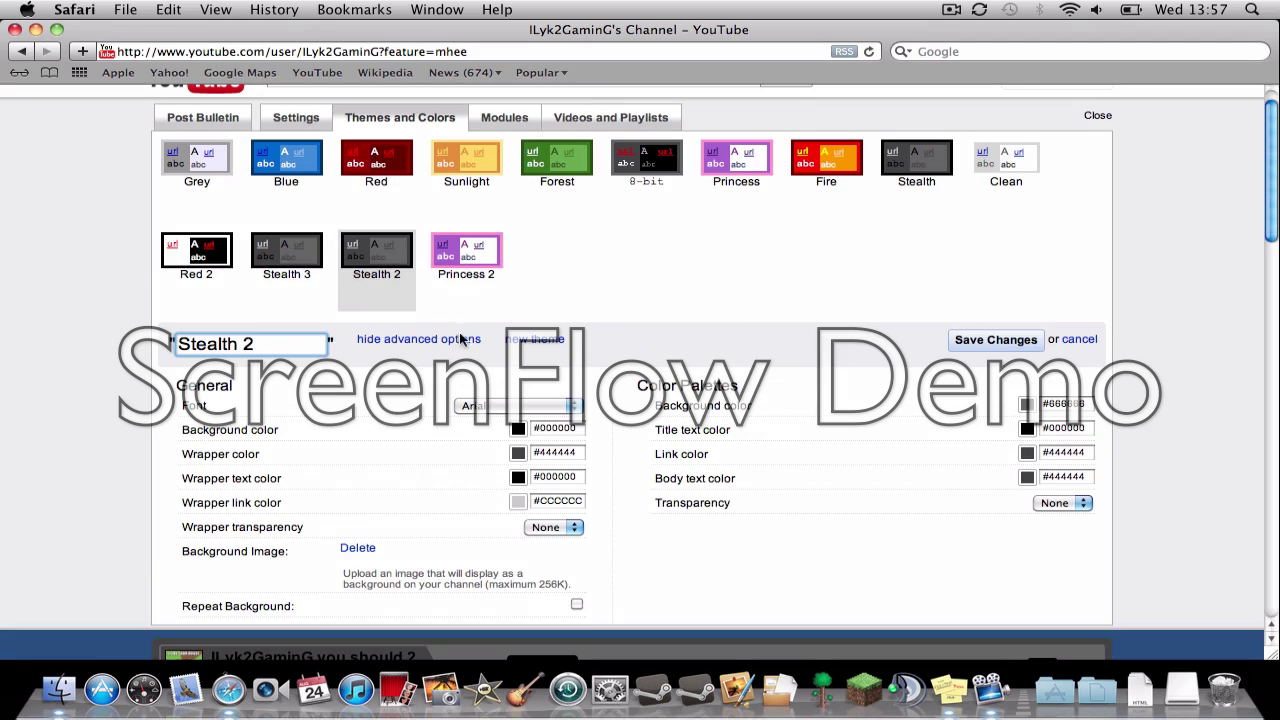
scroll(460, 340, "down", 7)
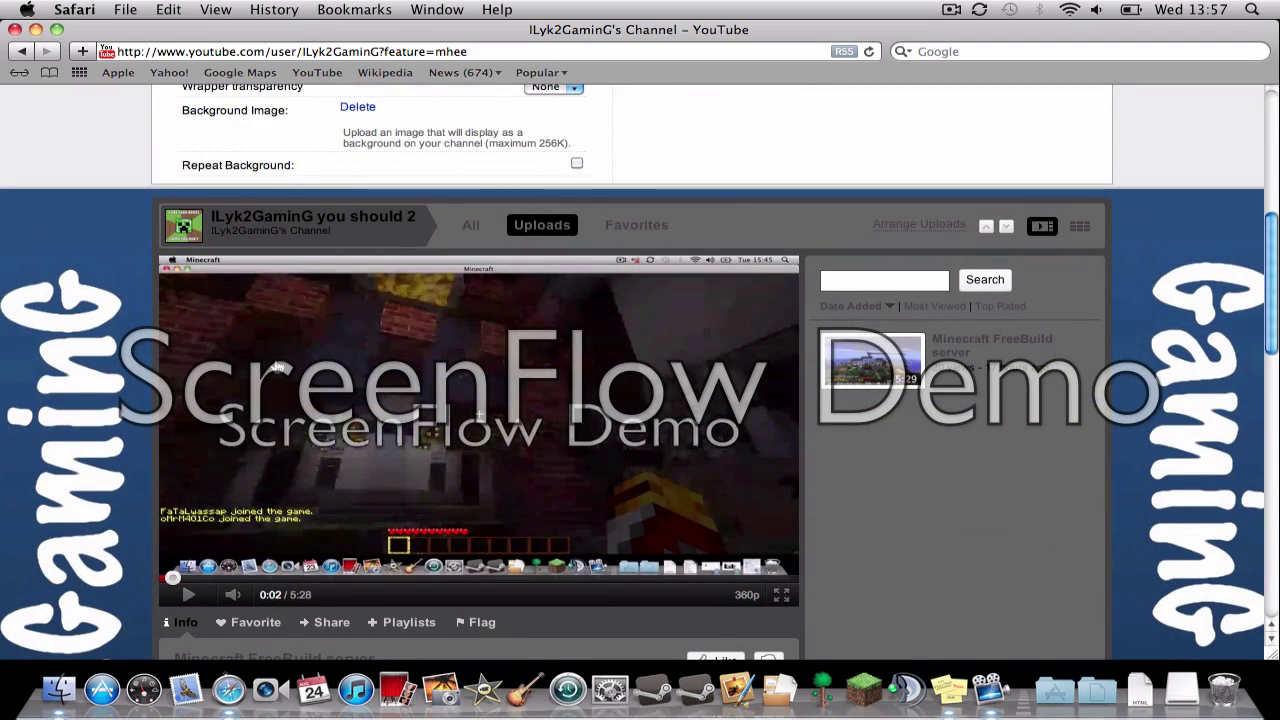
Step: Choose the custom Stealth 3 theme and bring its channel preview into view
scroll(343, 159, "up", 5)
left_click(292, 291)
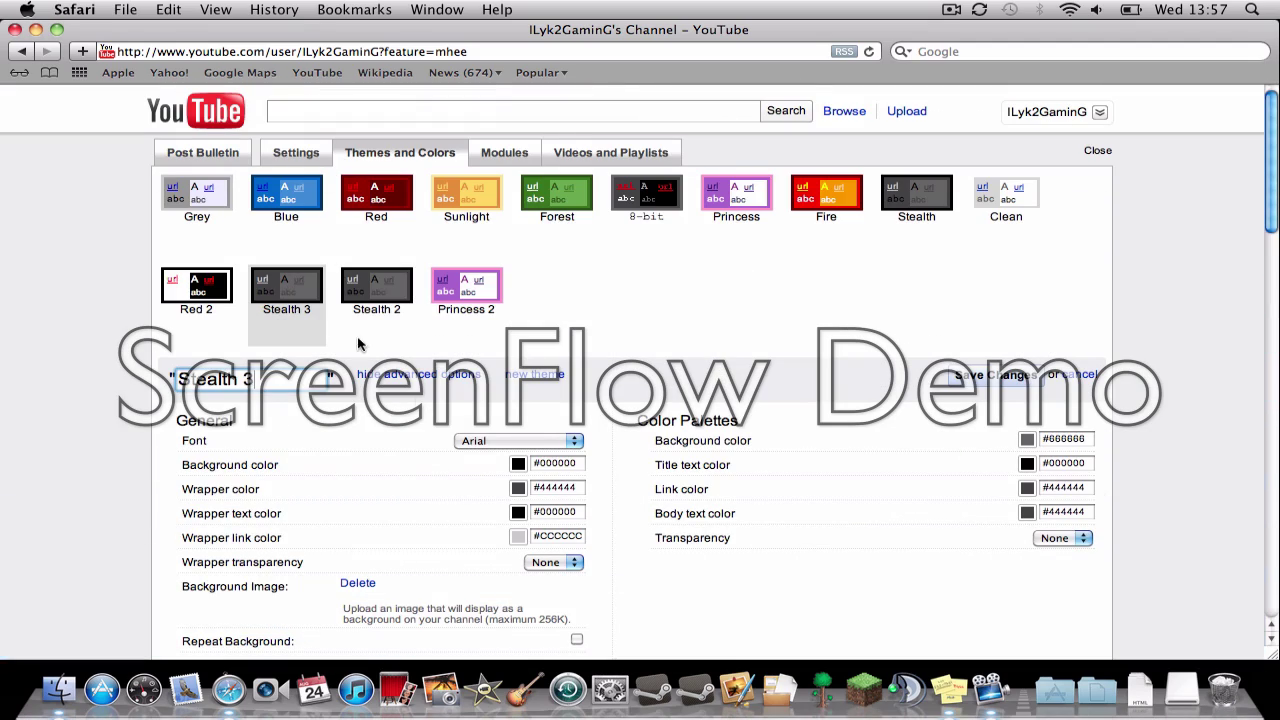
scroll(446, 440, "down", 10)
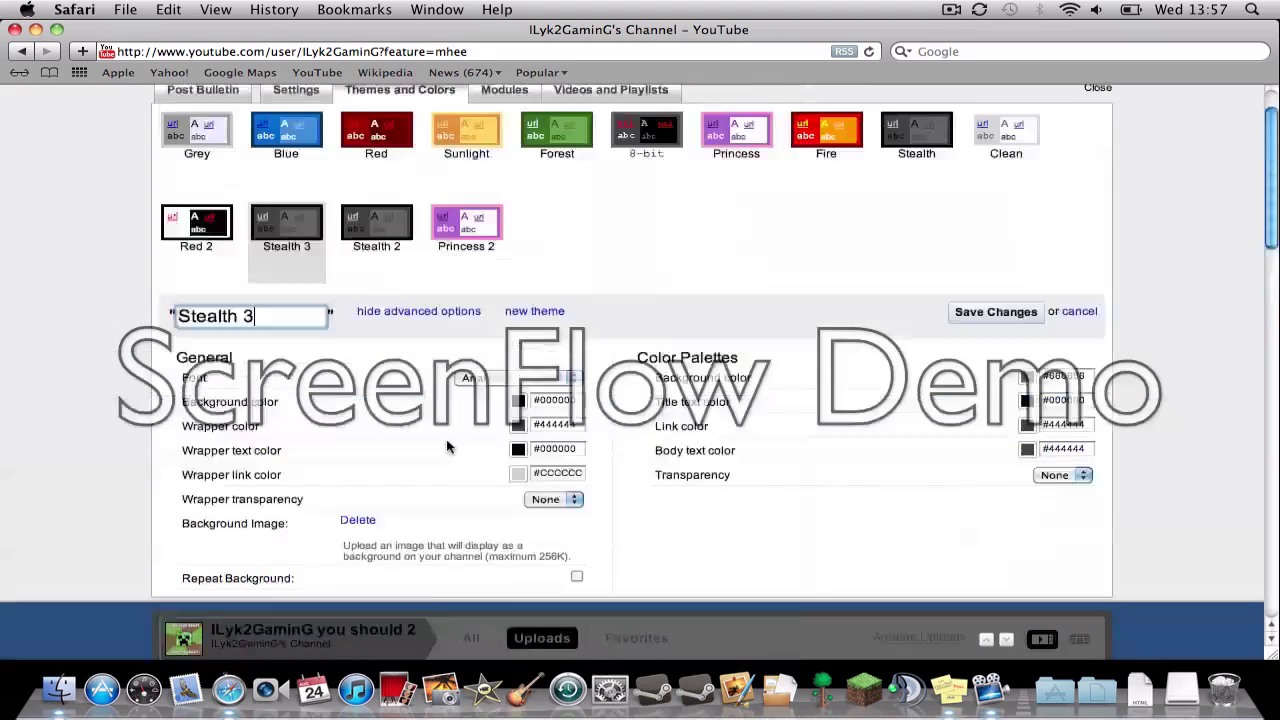
Step: Return to the Stealth 2 theme and examine how its side text lines up with the edges of the channel content
scroll(446, 446, "up", 3)
left_click(363, 300)
scroll(440, 512, "down", 10)
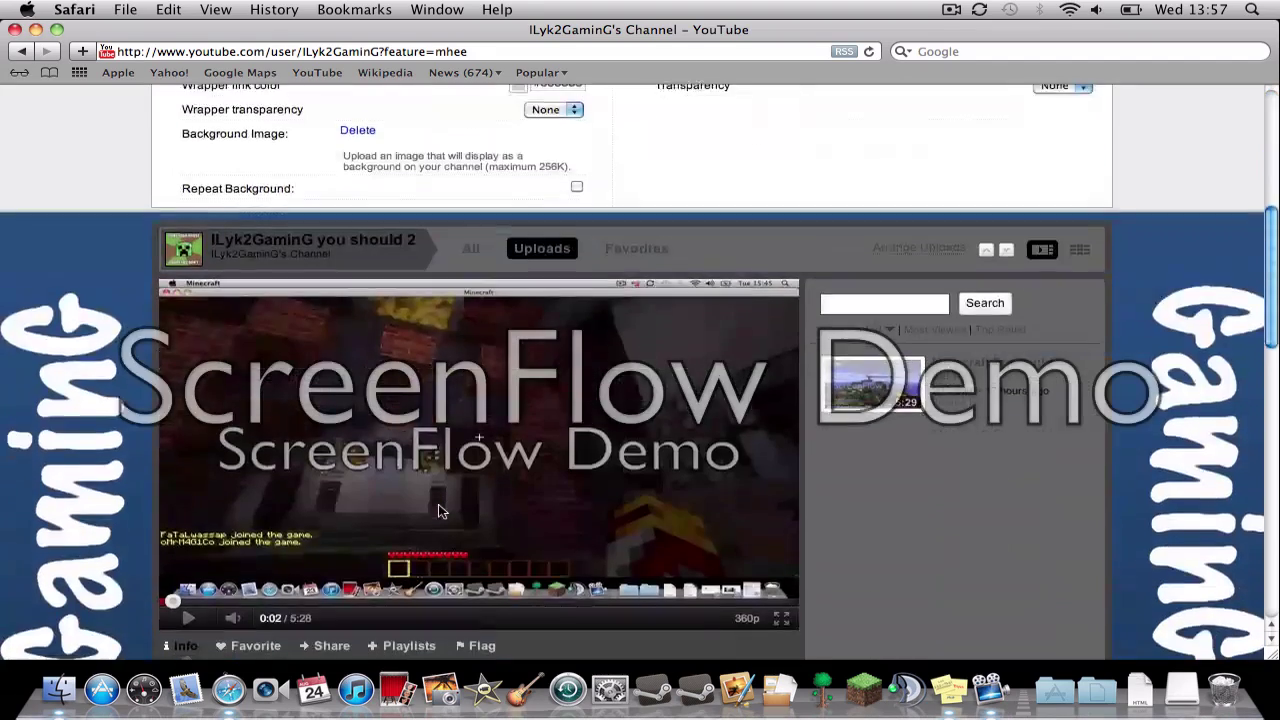
scroll(441, 511, "down", 1)
scroll(1100, 560, "down", 3)
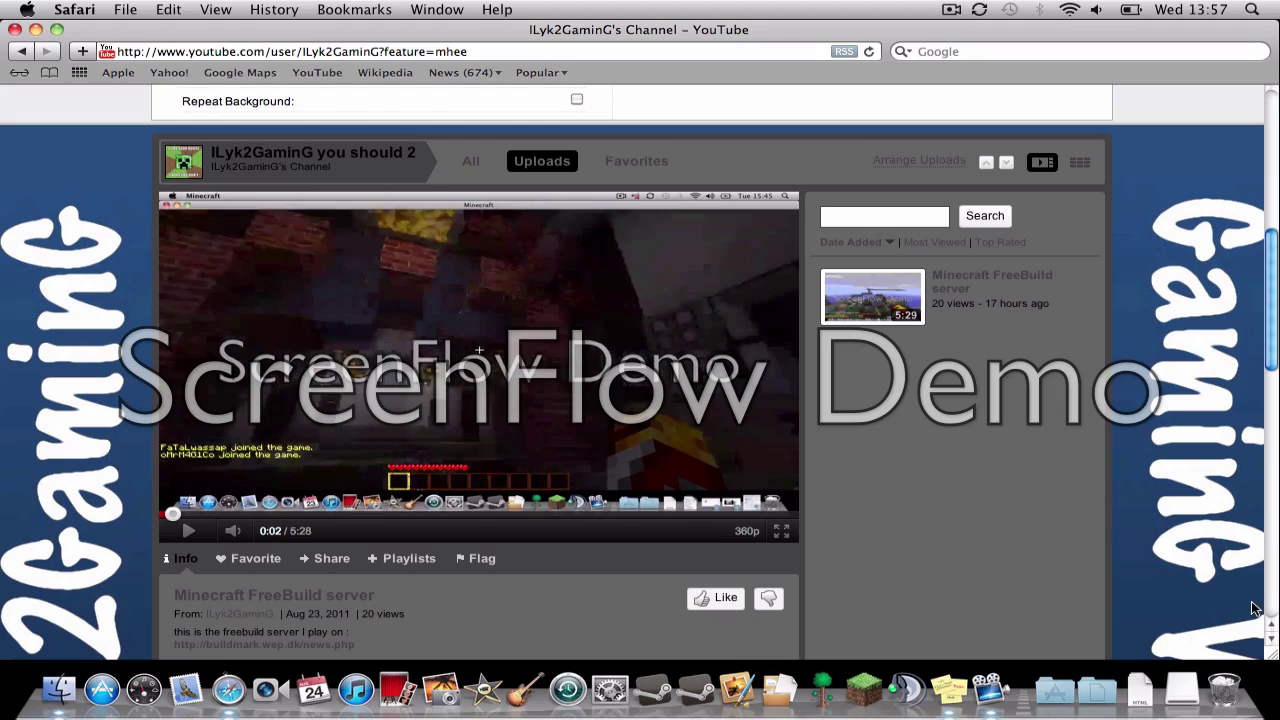
scroll(64, 484, "down", 5)
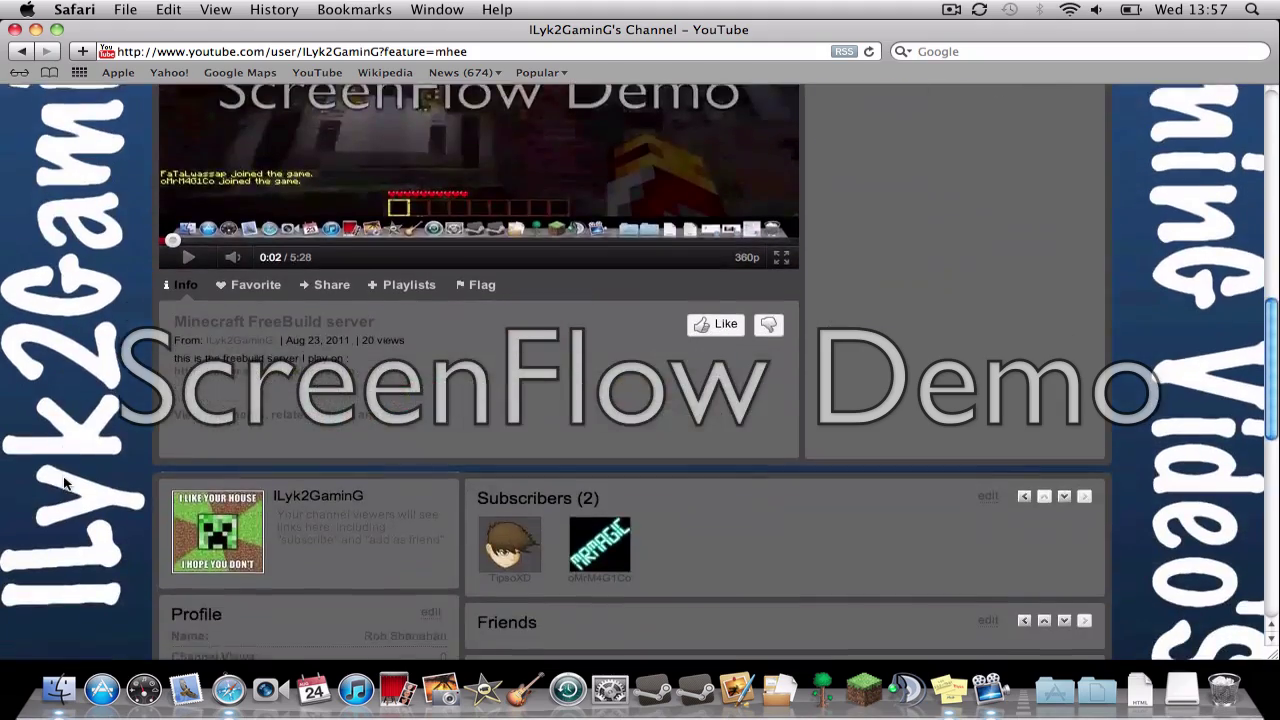
Step: Select the Stealth 3 theme again and examine its background and vertical side text along the entire channel page
scroll(64, 484, "up", 10)
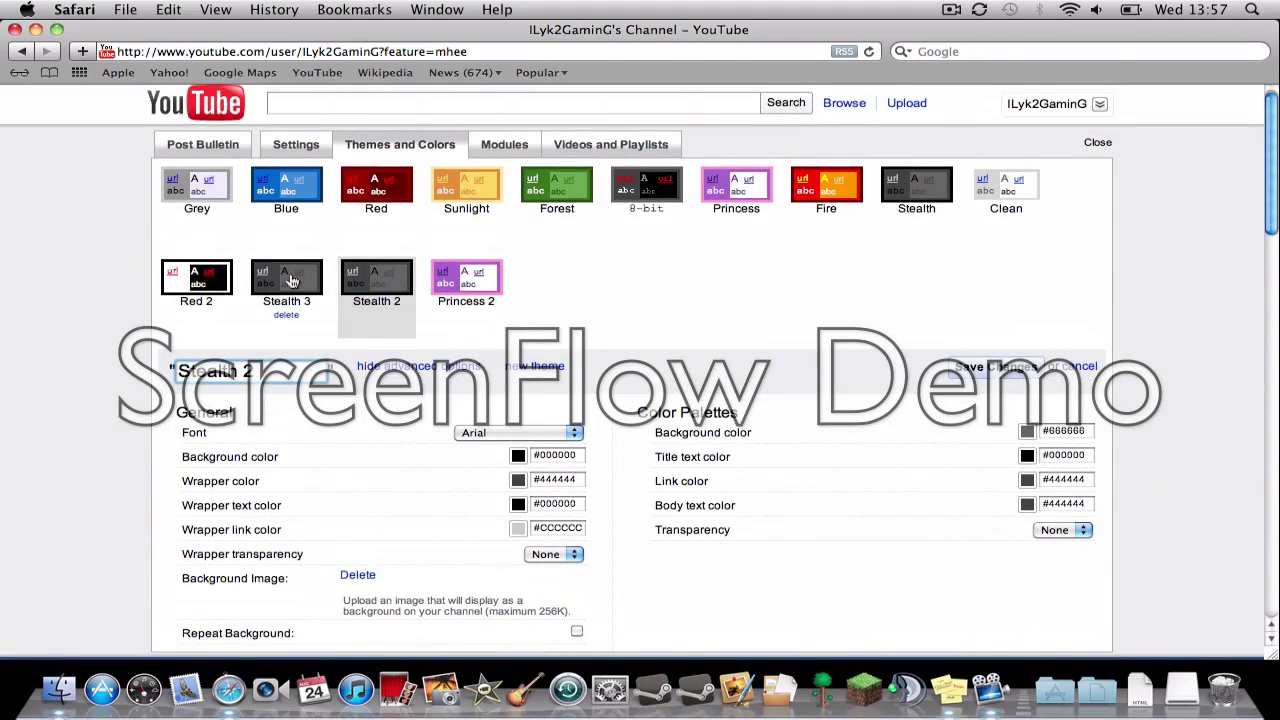
left_click(290, 280)
scroll(420, 648, "down", 3)
scroll(420, 648, "down", 8)
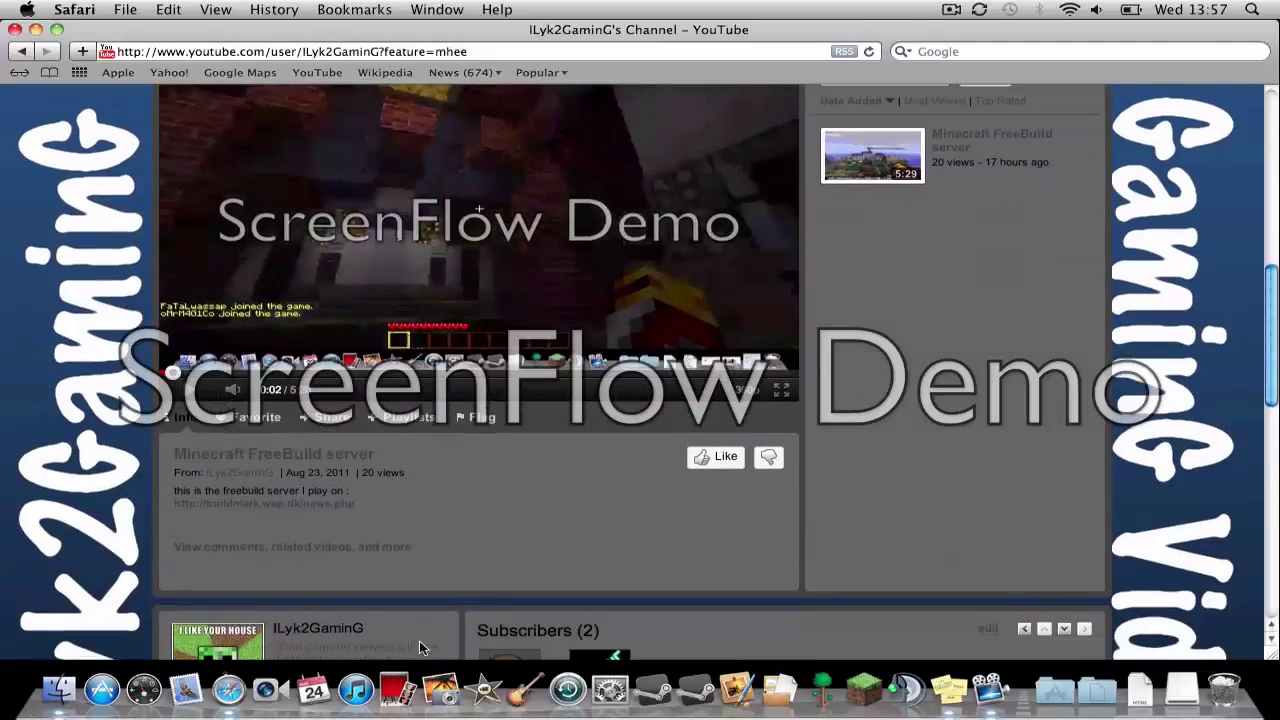
scroll(419, 640, "down", 3)
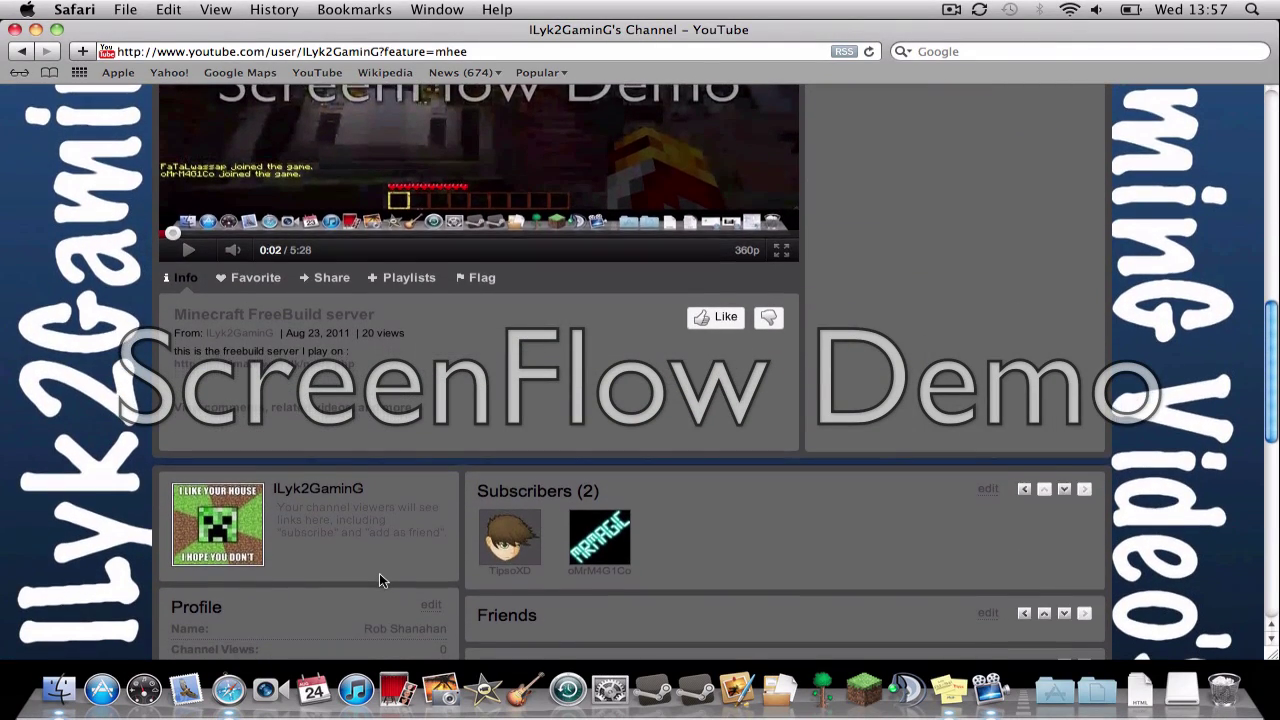
scroll(379, 573, "down", 10)
scroll(379, 573, "down", 3)
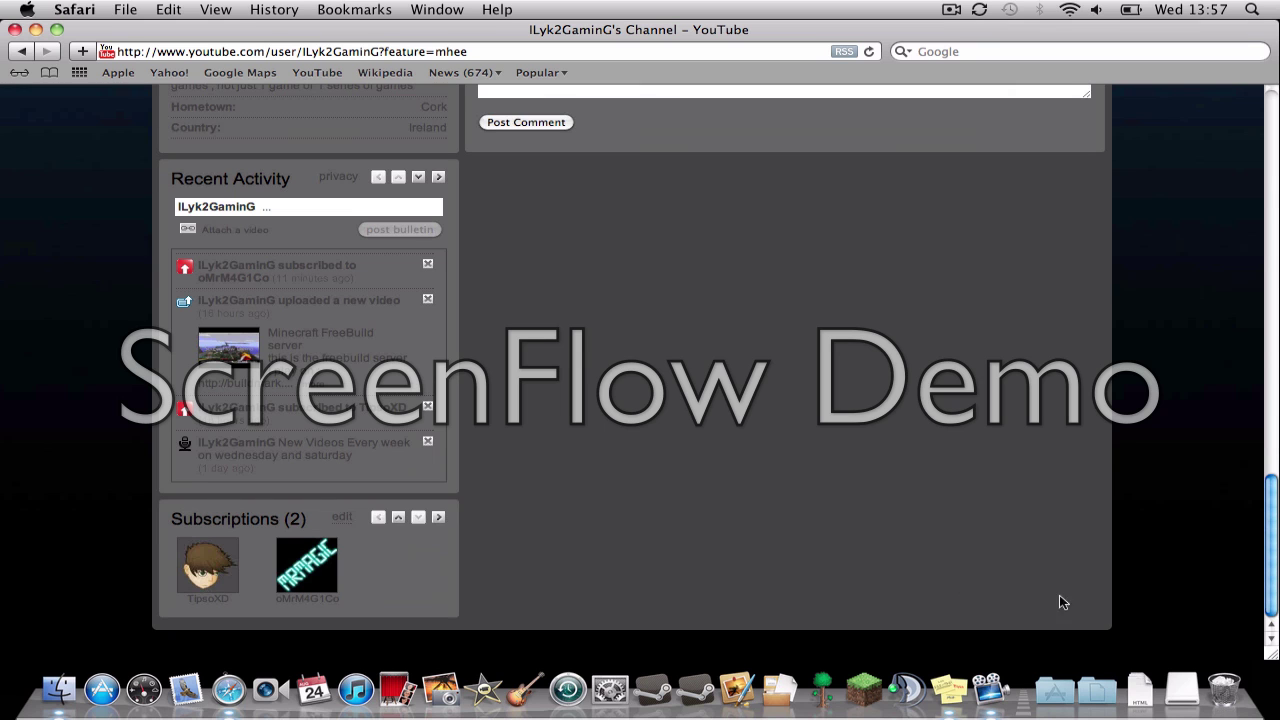
scroll(1176, 152, "up", 1)
scroll(1176, 153, "up", 7)
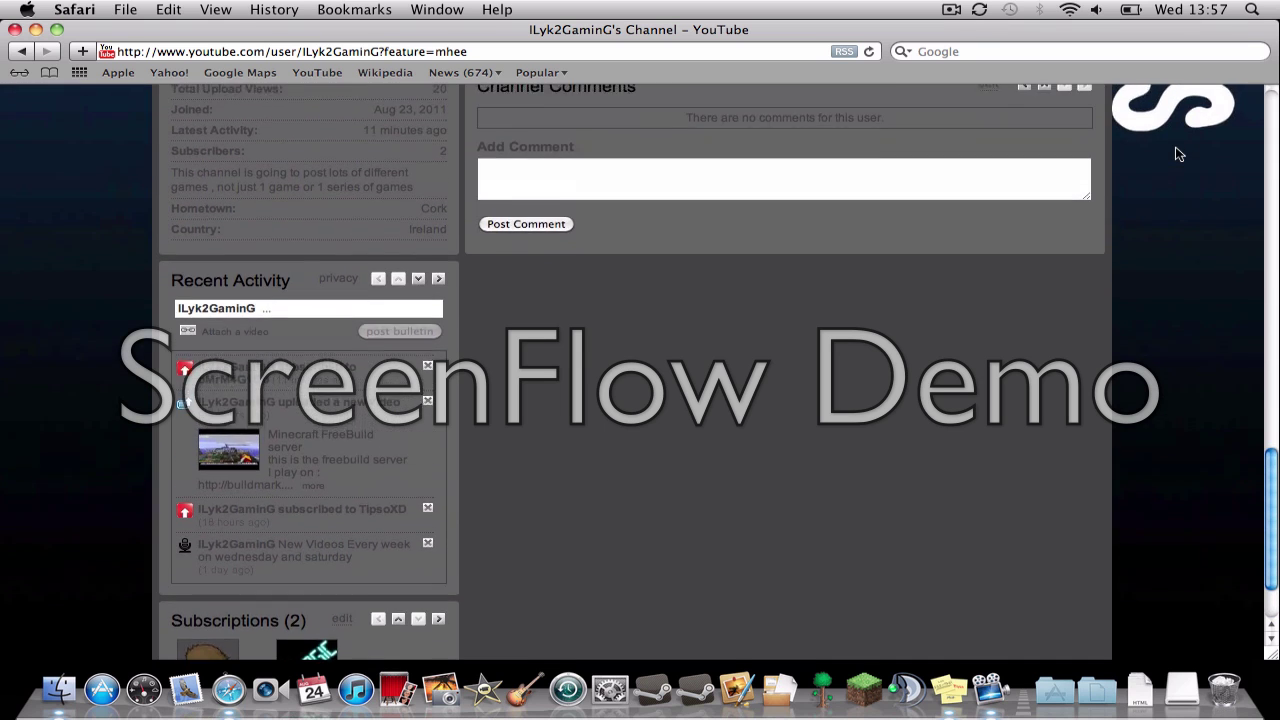
scroll(1176, 152, "up", 15)
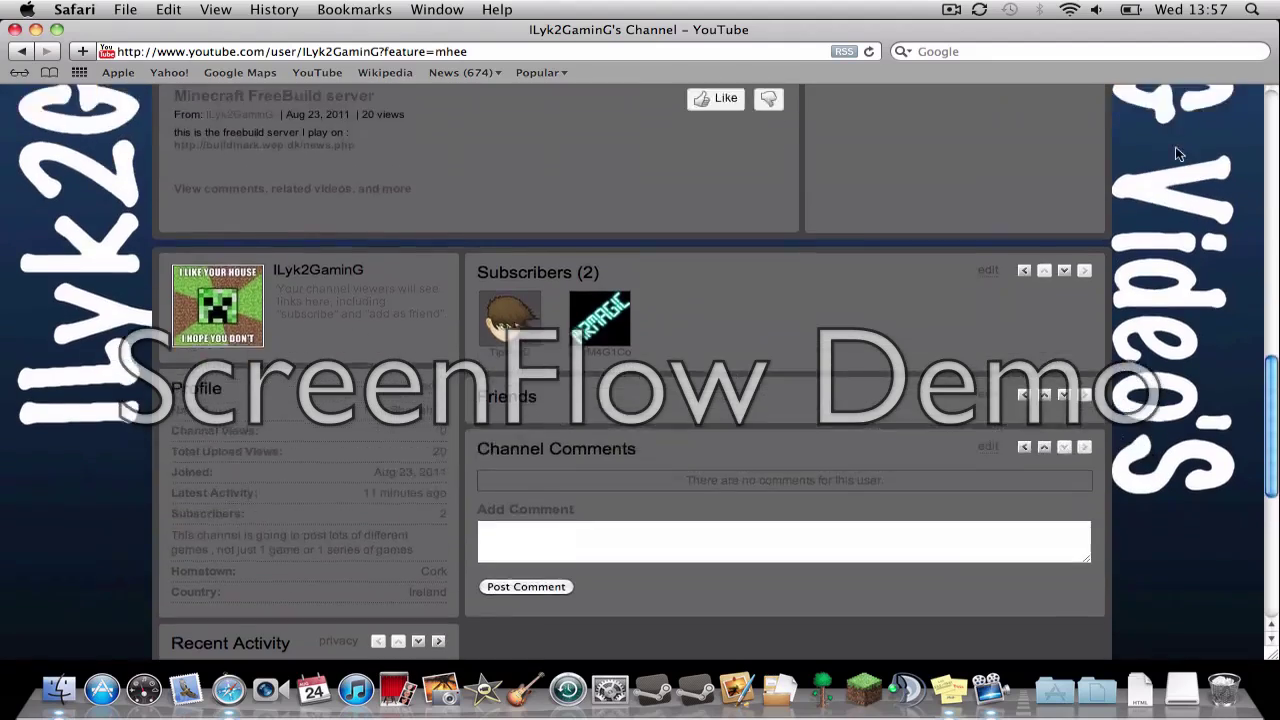
scroll(1176, 153, "up", 3)
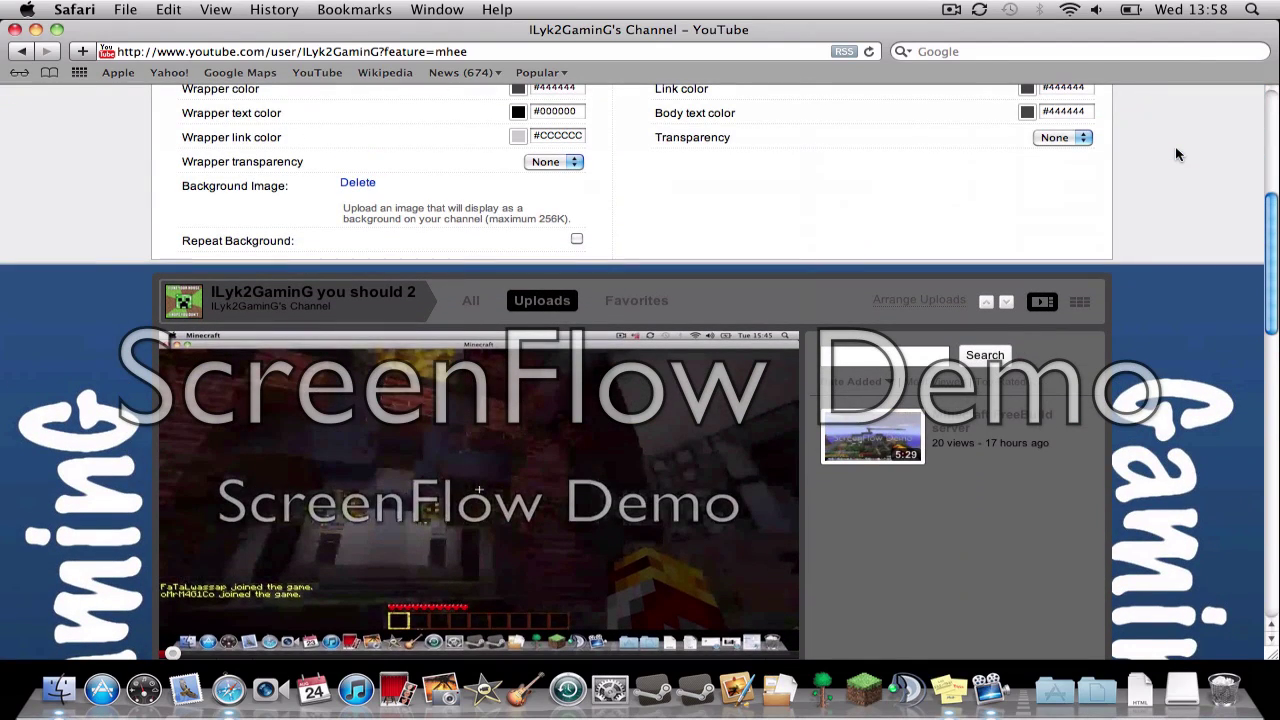